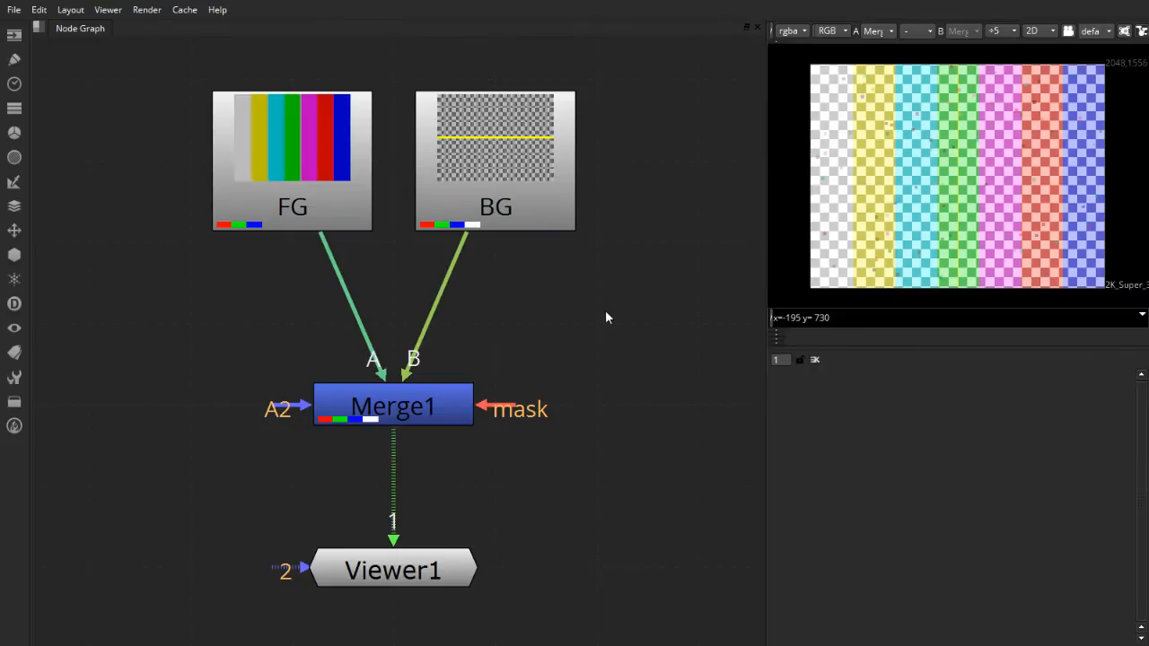
{"action": "left_click", "coordinate": [386, 410]}
{"action": "left_click", "coordinate": [272, 205]}
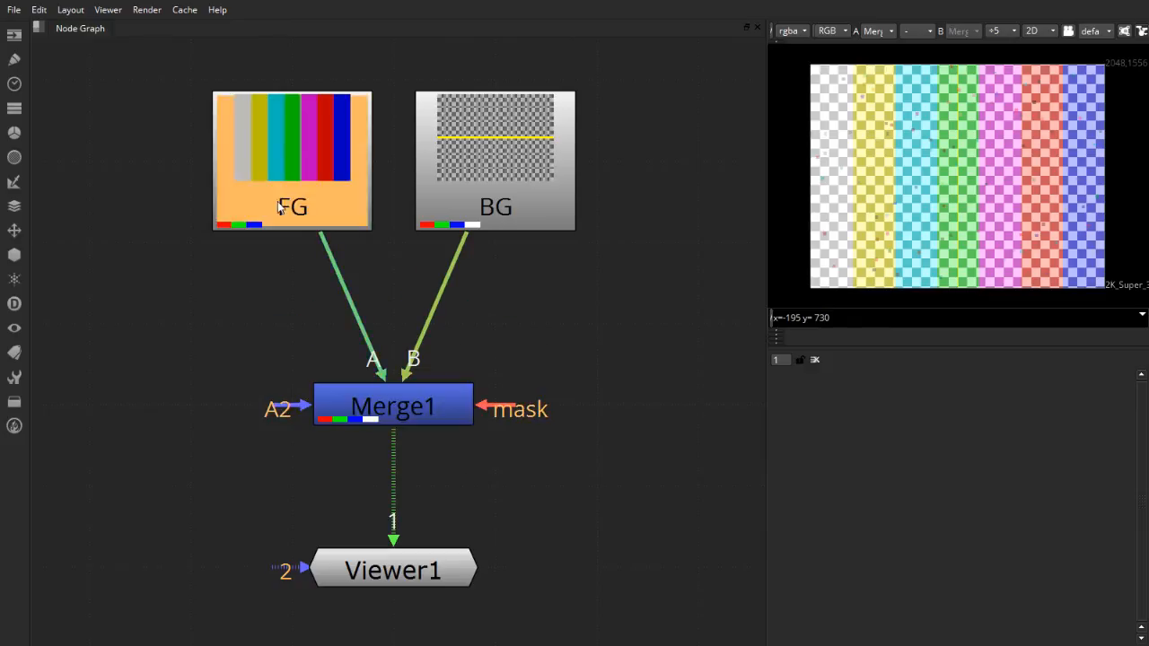
{"action": "left_click", "coordinate": [503, 168]}
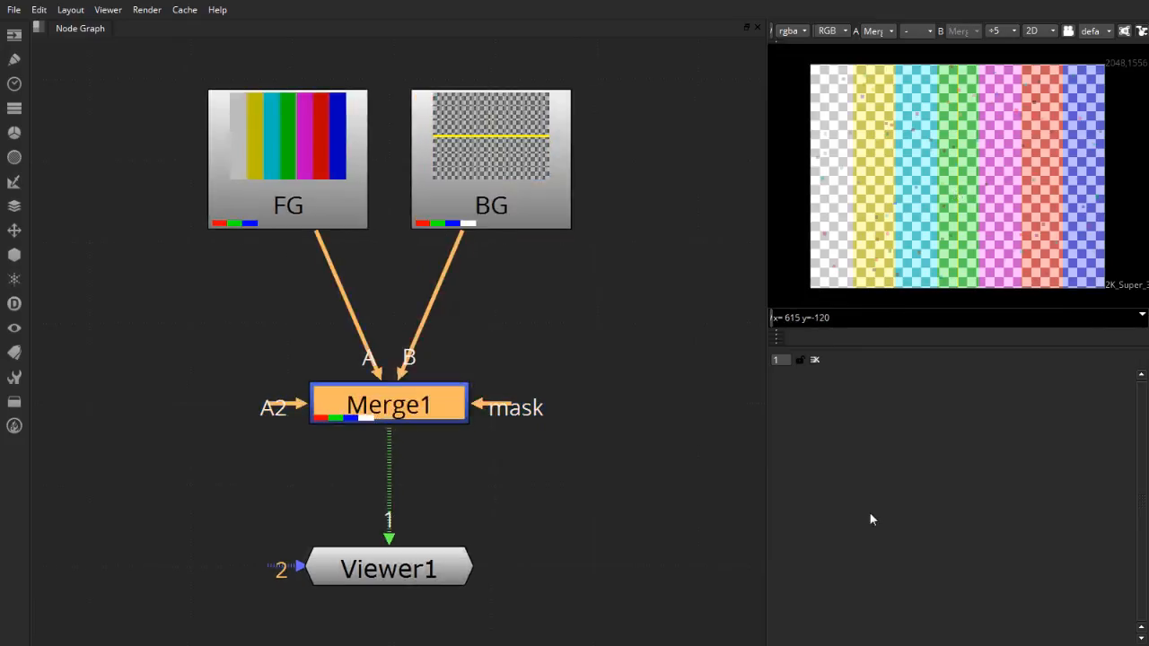
{"action": "left_click", "coordinate": [680, 410]}
{"action": "left_click", "coordinate": [537, 204]}
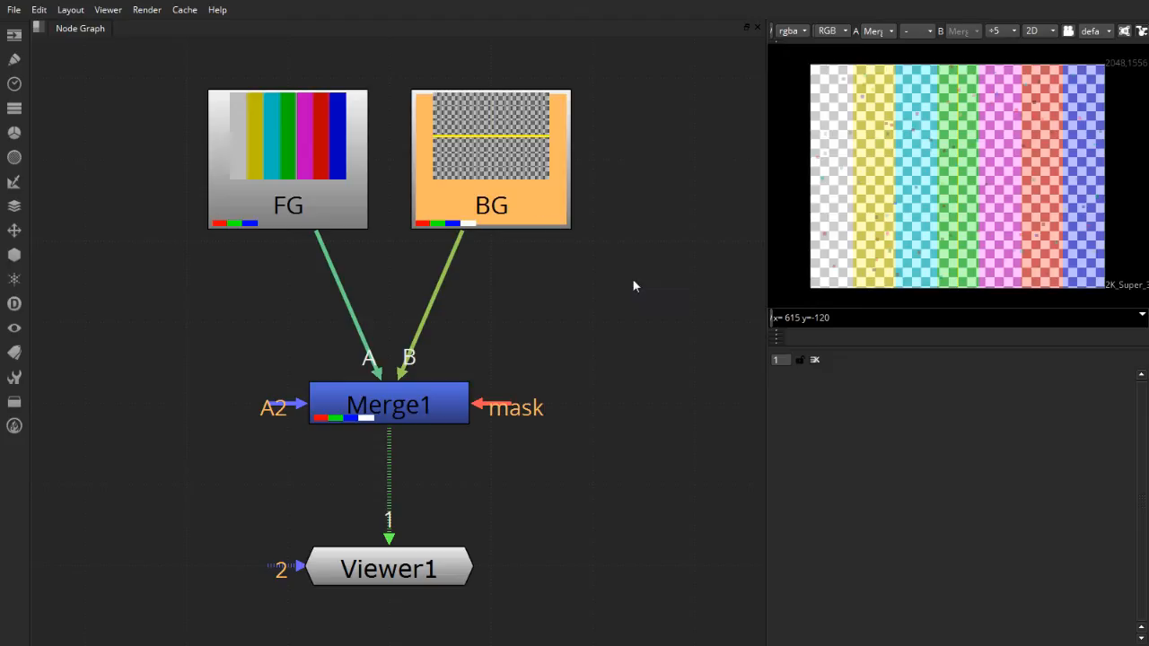
{"action": "left_click_drag", "start_coordinate": [638, 283], "coordinate": [383, 80]}
{"action": "left_click_drag", "start_coordinate": [144, 50], "coordinate": [398, 234]}
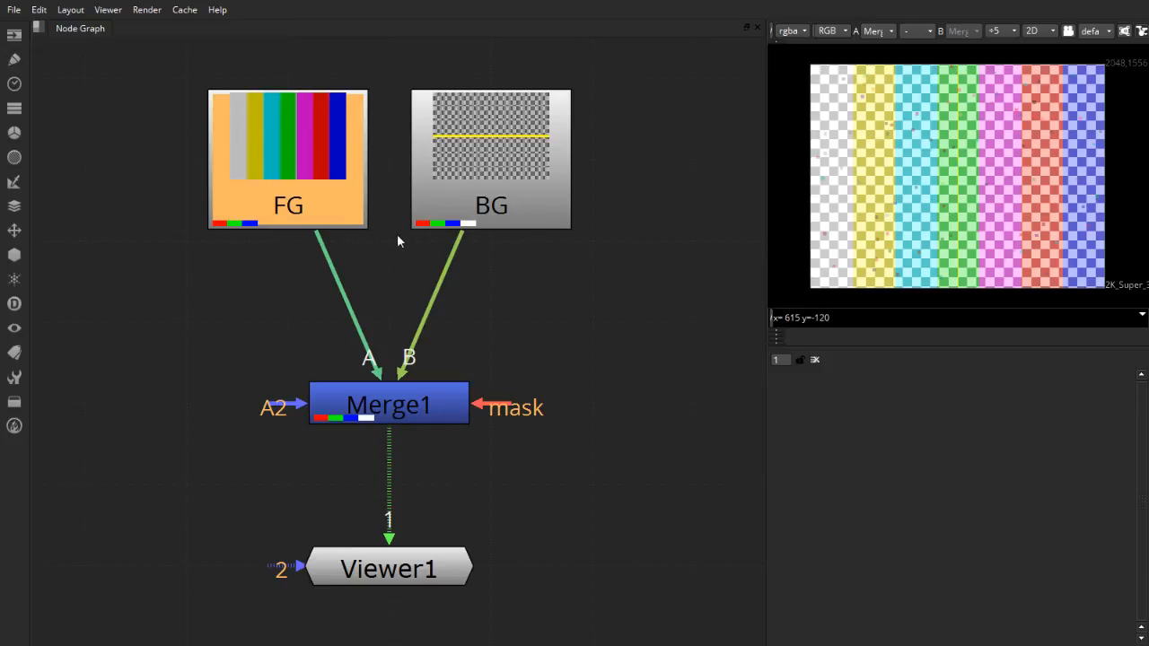
{"action": "left_click", "coordinate": [400, 240]}
{"action": "left_click_drag", "start_coordinate": [392, 422], "coordinate": [392, 342]}
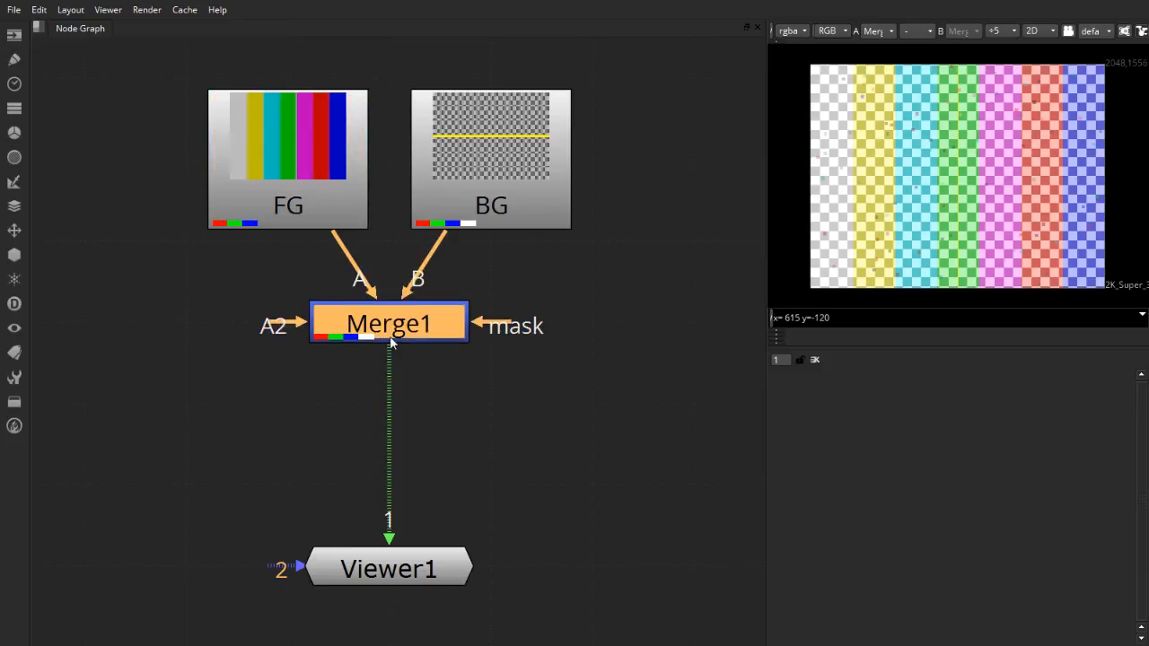
{"action": "left_click", "coordinate": [292, 146]}
{"action": "left_click", "coordinate": [462, 146]}
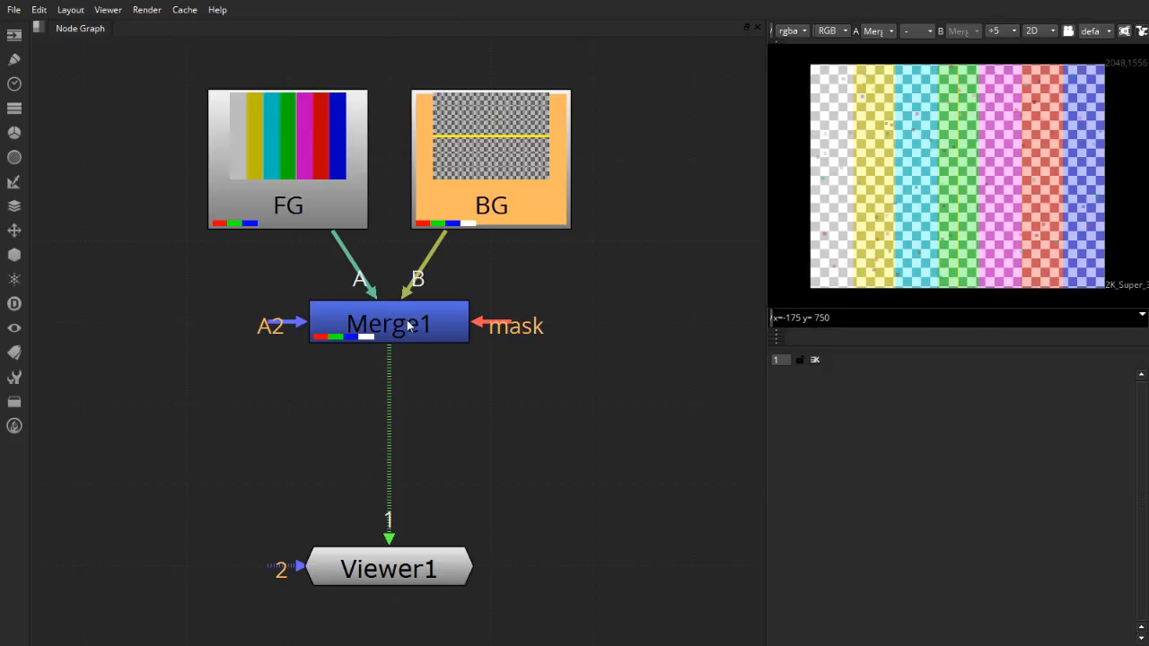
{"action": "left_click_drag", "start_coordinate": [408, 326], "coordinate": [408, 407]}
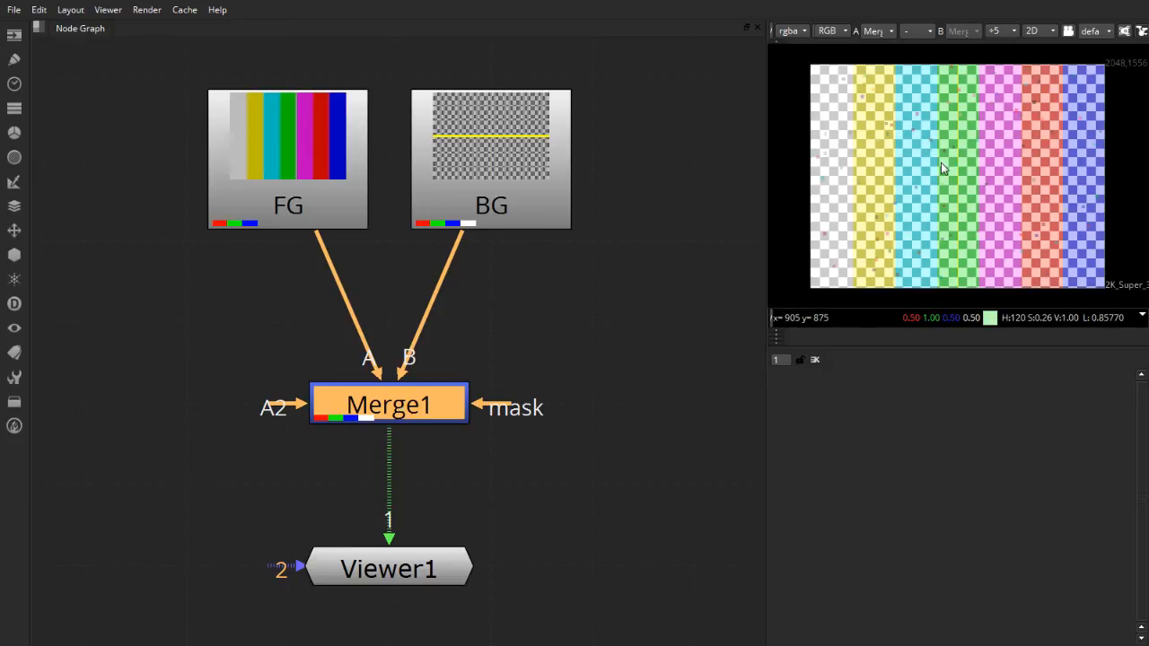
Open Merge1's properties and review the available merge operations together with their formulas
{"action": "double_click", "coordinate": [363, 413]}
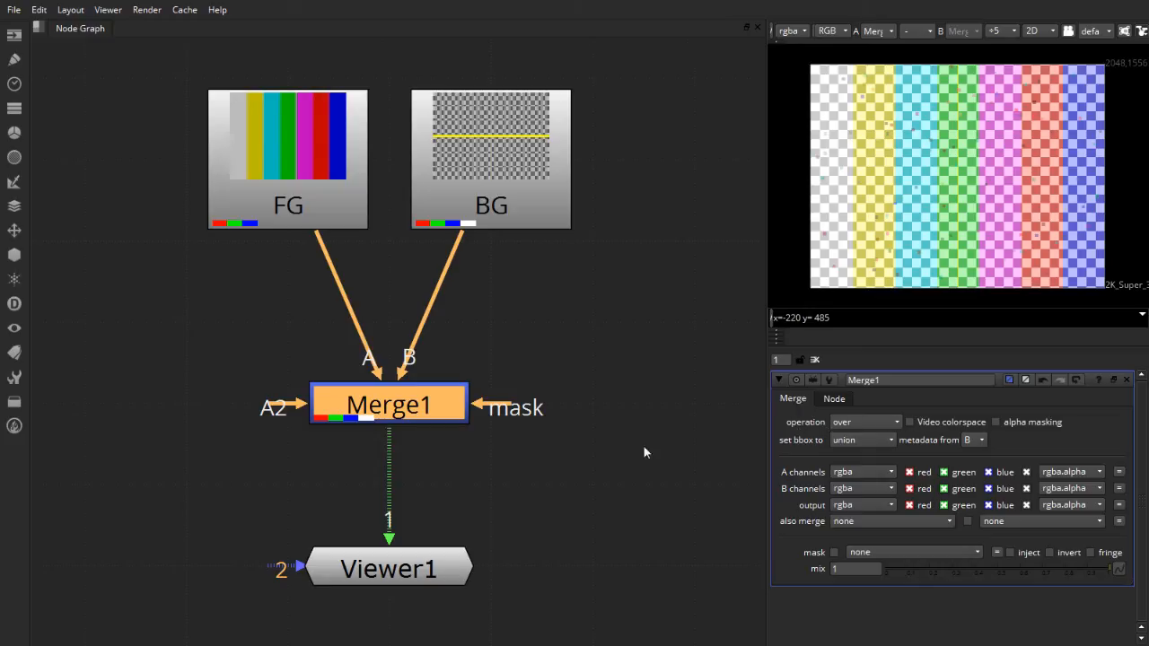
{"action": "left_click", "coordinate": [896, 422]}
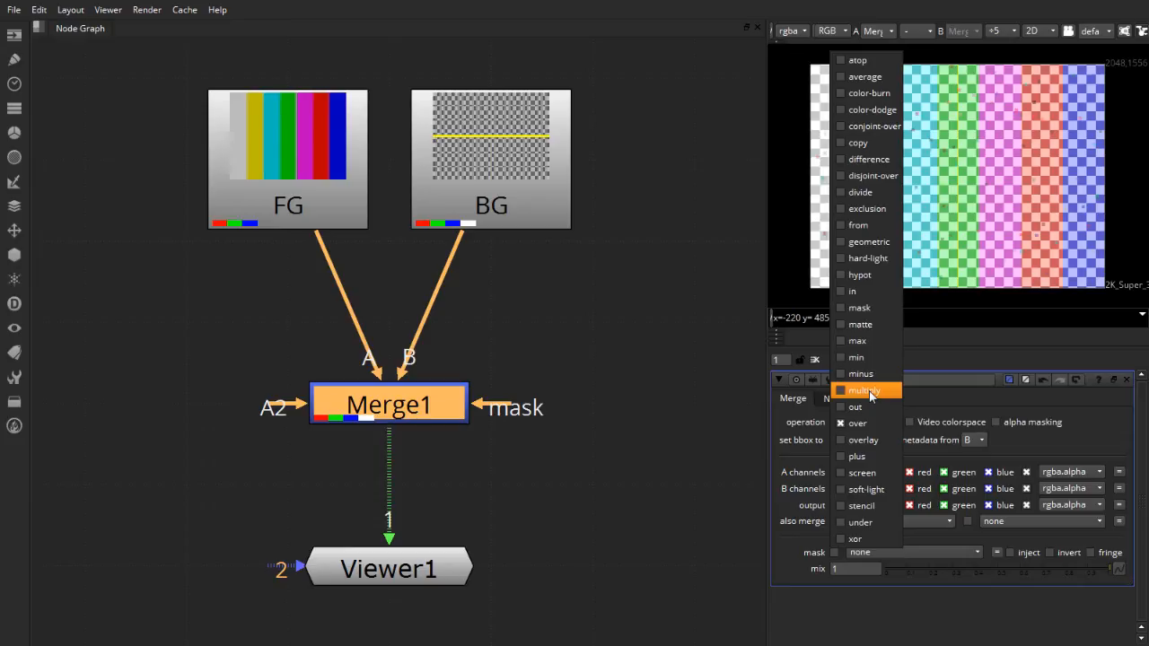
{"action": "left_click", "coordinate": [959, 390]}
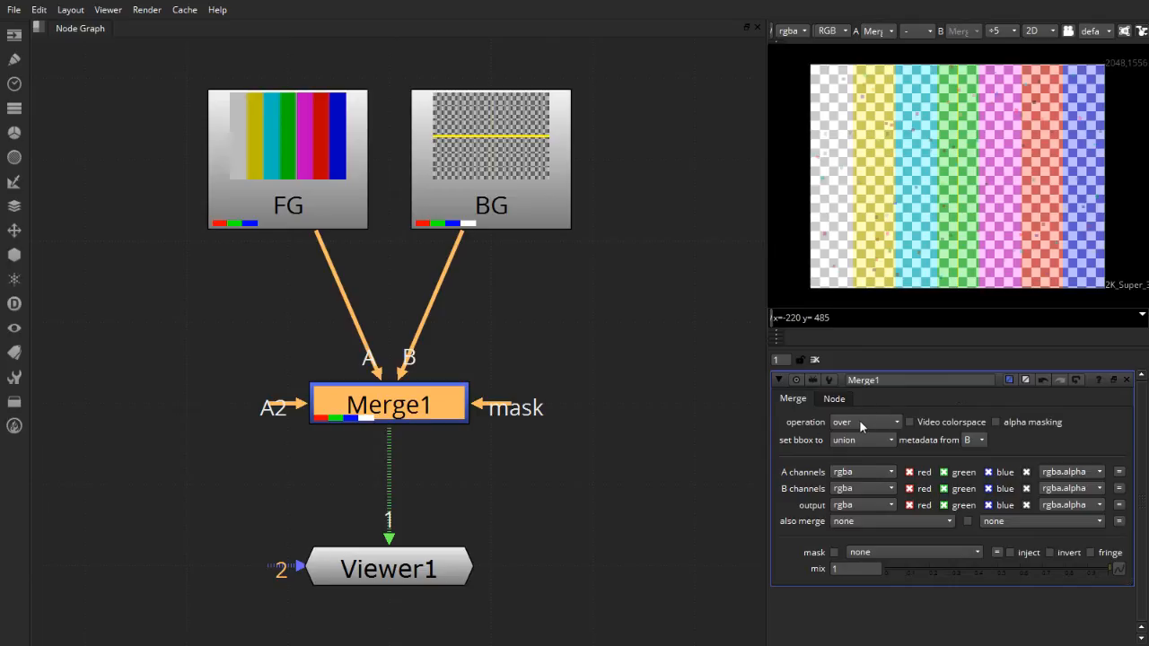
{"action": "mouse_move", "coordinate": [859, 421]}
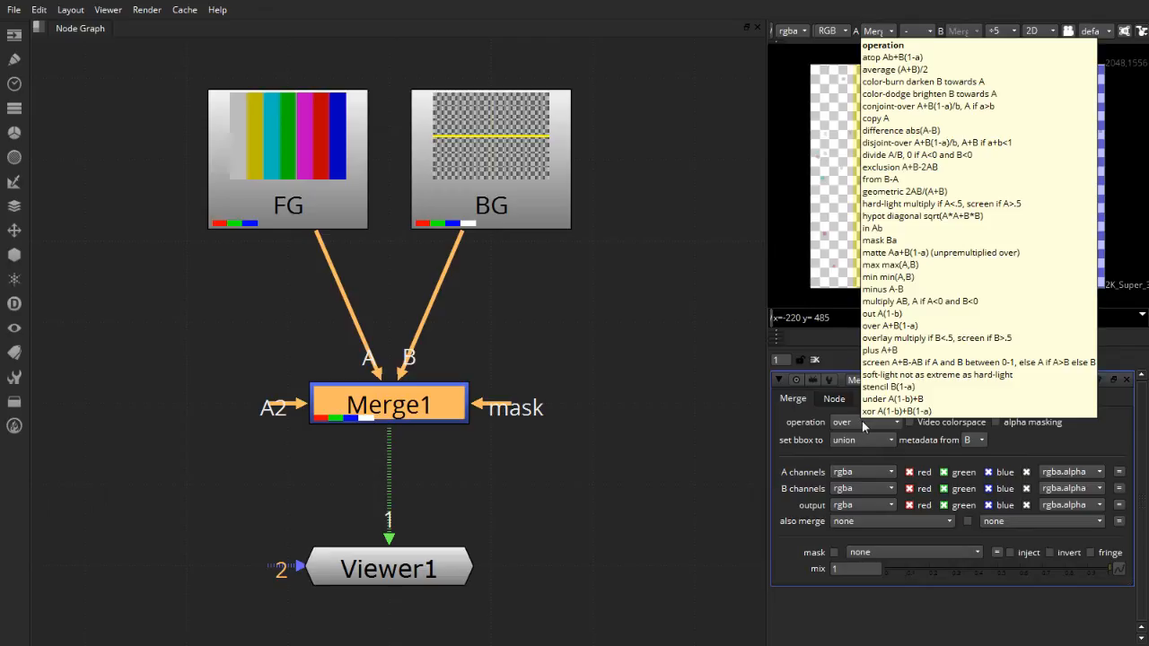
{"action": "left_click", "coordinate": [867, 422]}
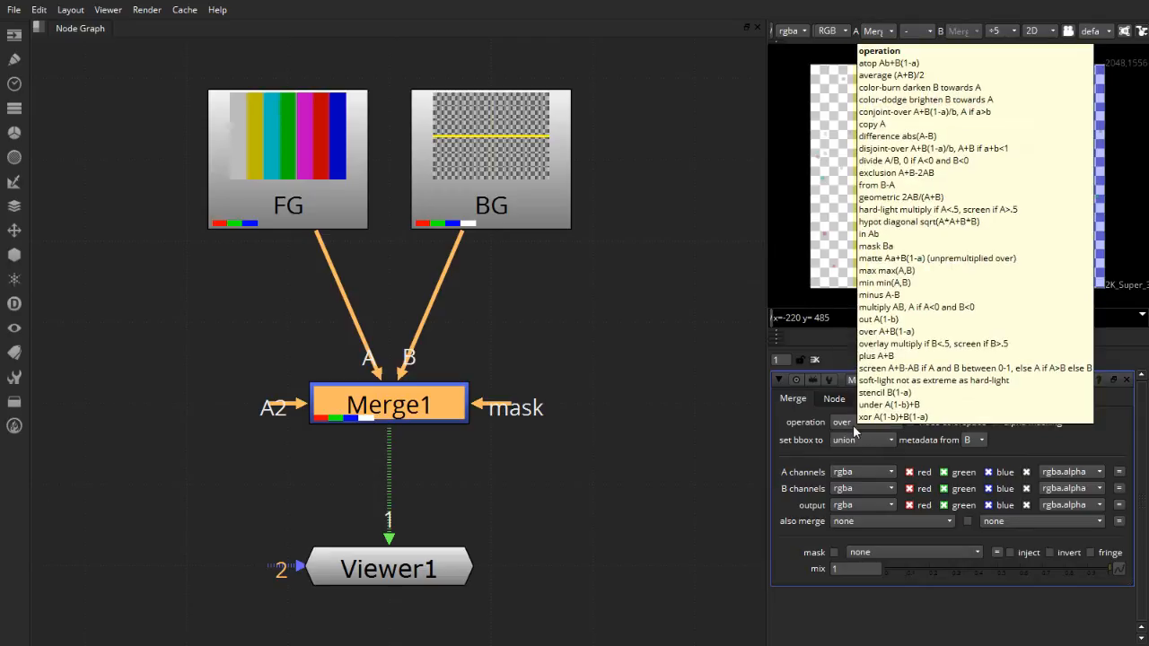
Compare blend modes on Merge1 by setting its operation to multiply and to screen
{"action": "left_click", "coordinate": [854, 427]}
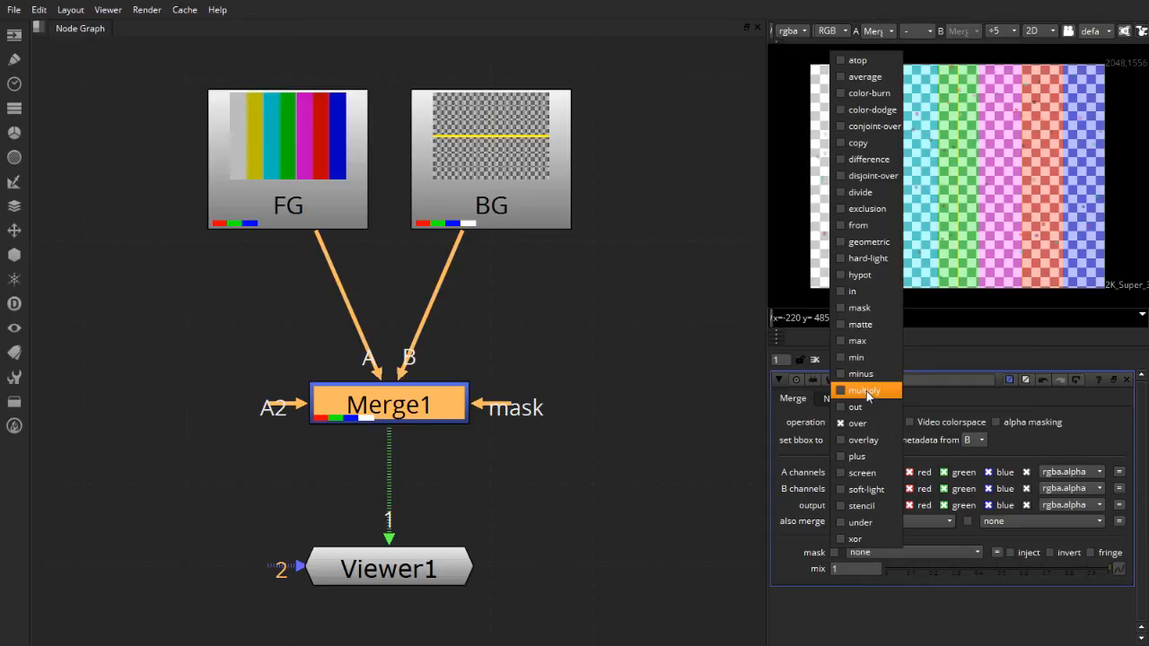
{"action": "left_click", "coordinate": [866, 391]}
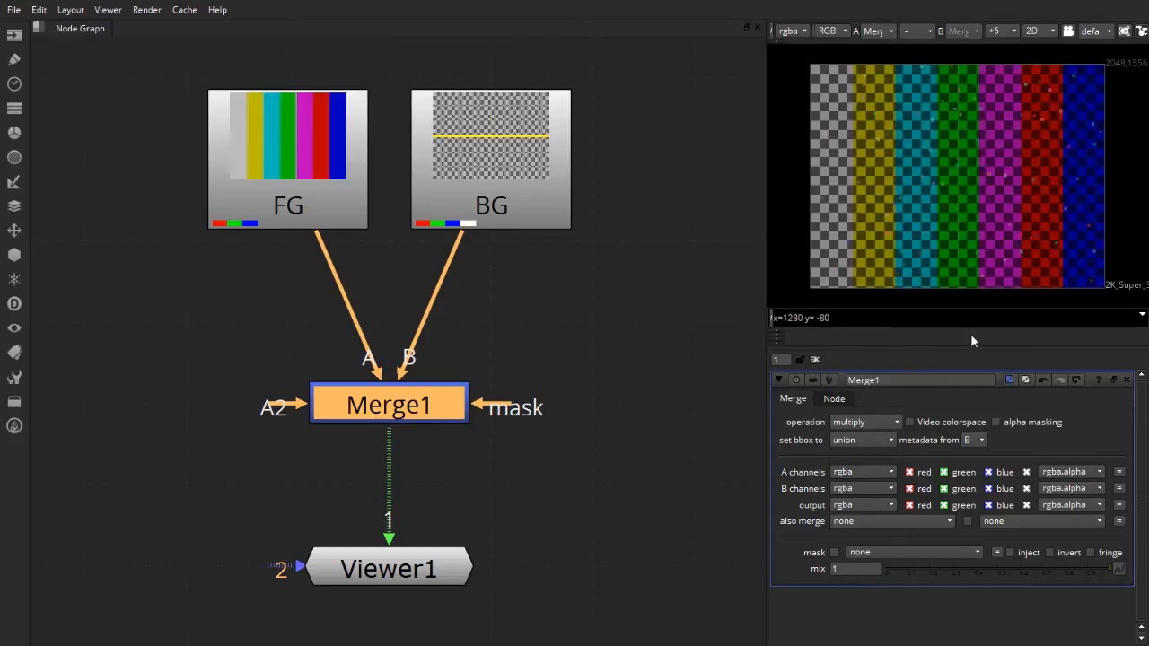
{"action": "left_click", "coordinate": [857, 422]}
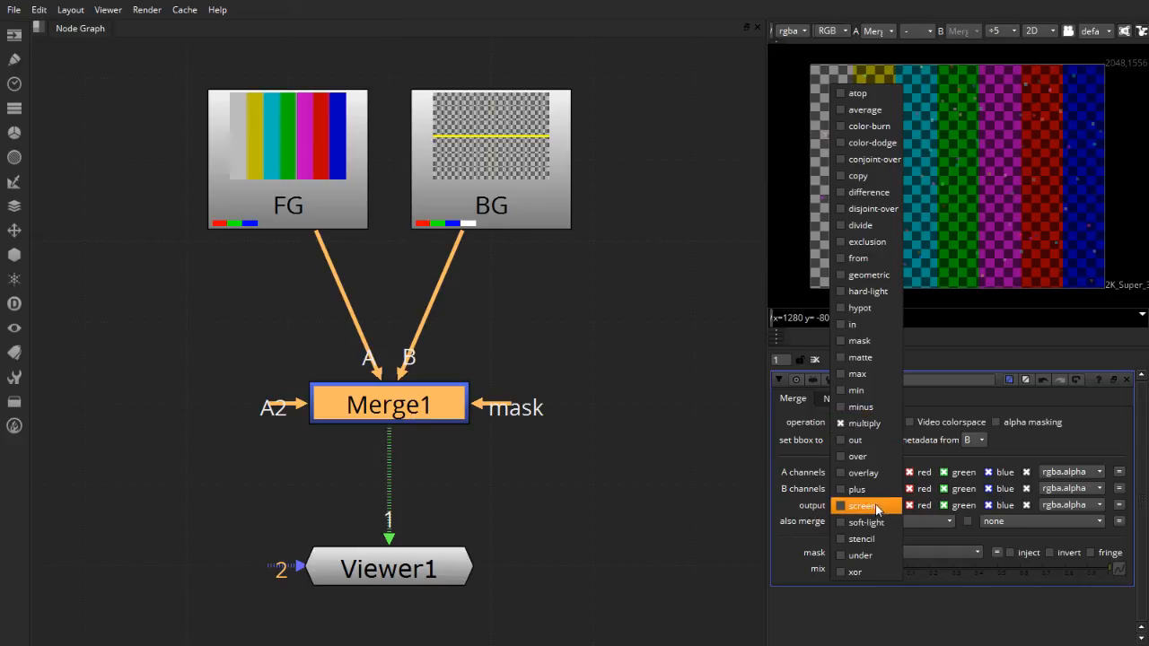
{"action": "left_click", "coordinate": [877, 508]}
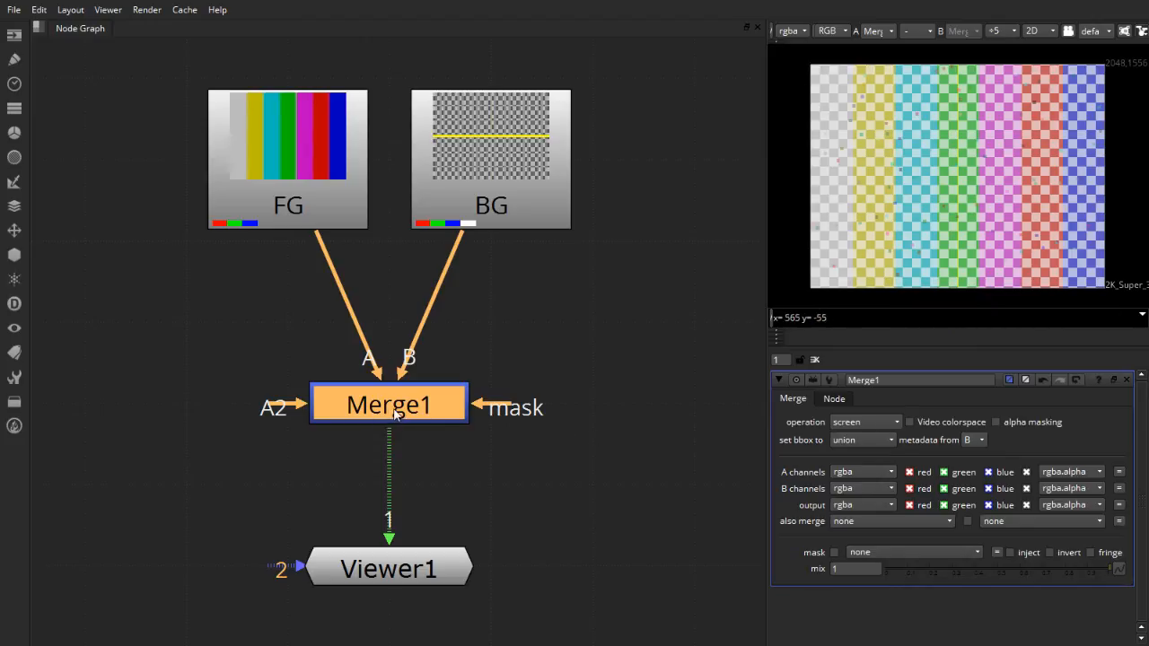
{"action": "left_click_drag", "start_coordinate": [387, 415], "coordinate": [387, 334]}
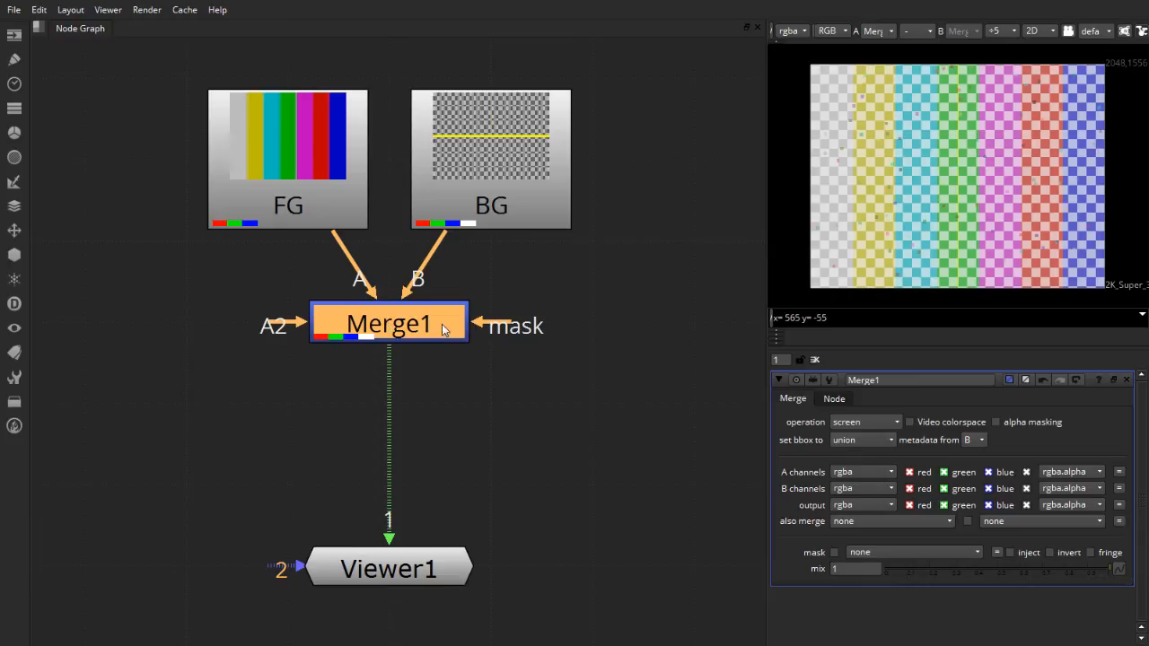
{"action": "left_click_drag", "start_coordinate": [129, 53], "coordinate": [683, 257]}
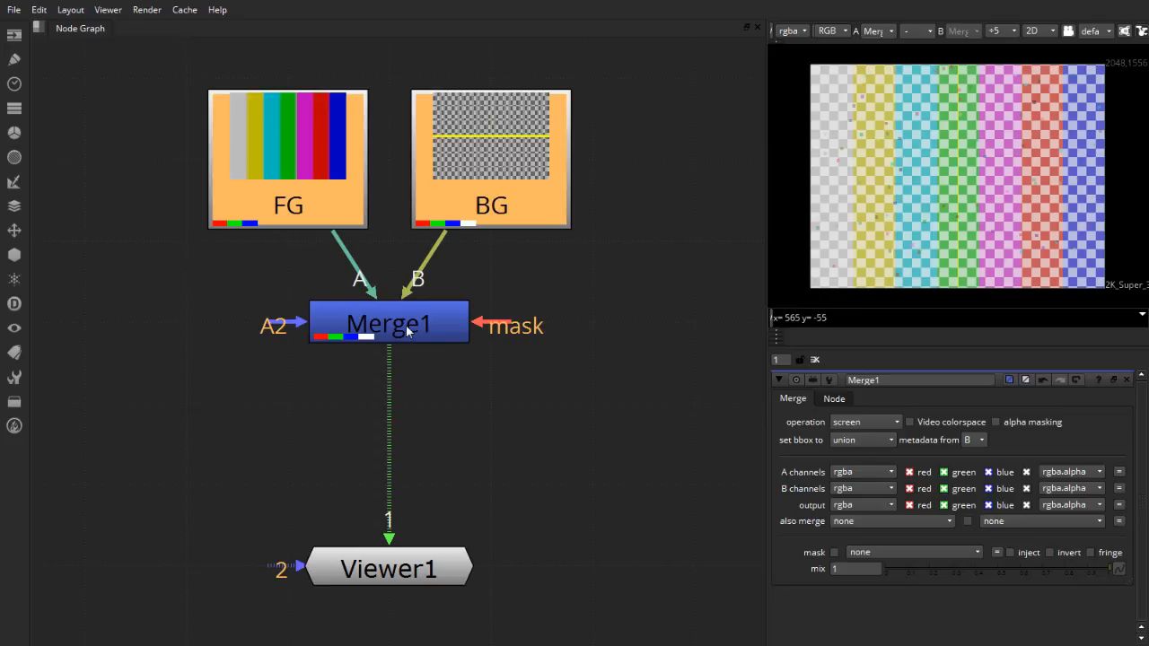
{"action": "left_click_drag", "start_coordinate": [406, 325], "coordinate": [411, 398]}
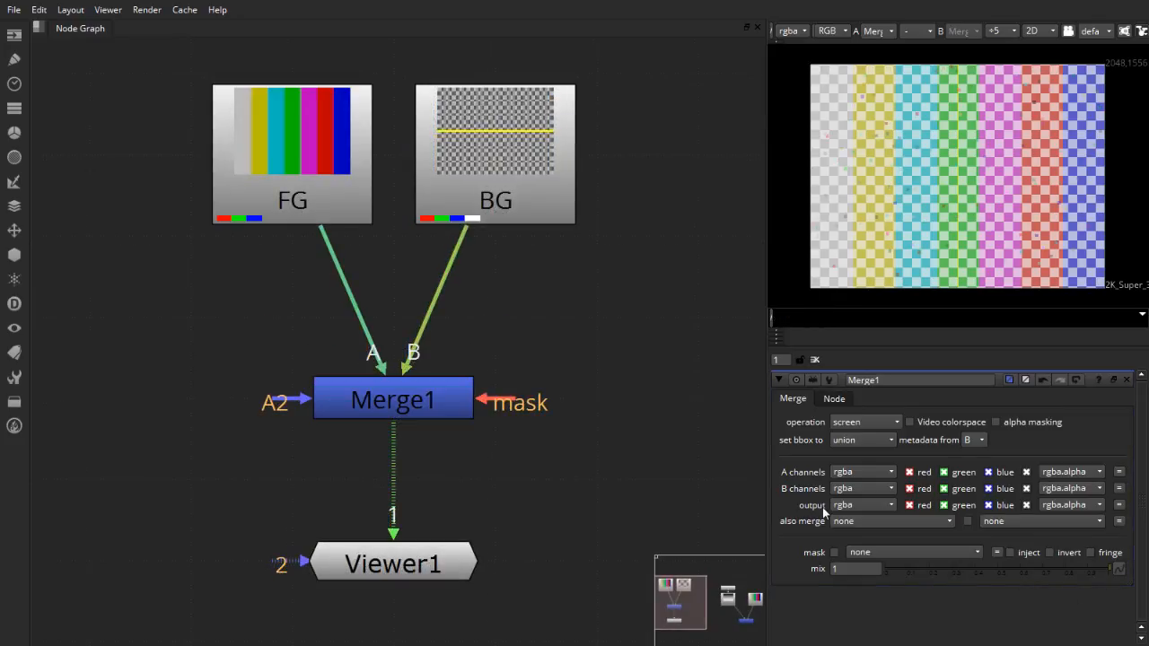
Set Merge1's operation to multiply and check the multiply formula in the operation help
{"action": "left_click", "coordinate": [868, 422]}
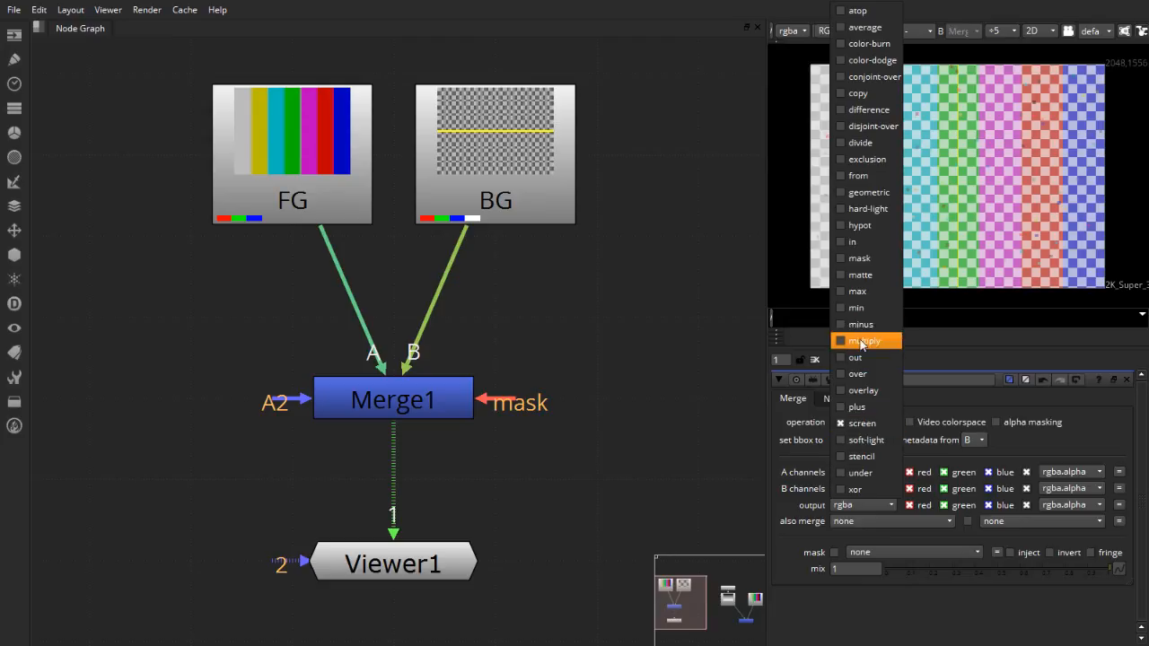
{"action": "left_click", "coordinate": [866, 343]}
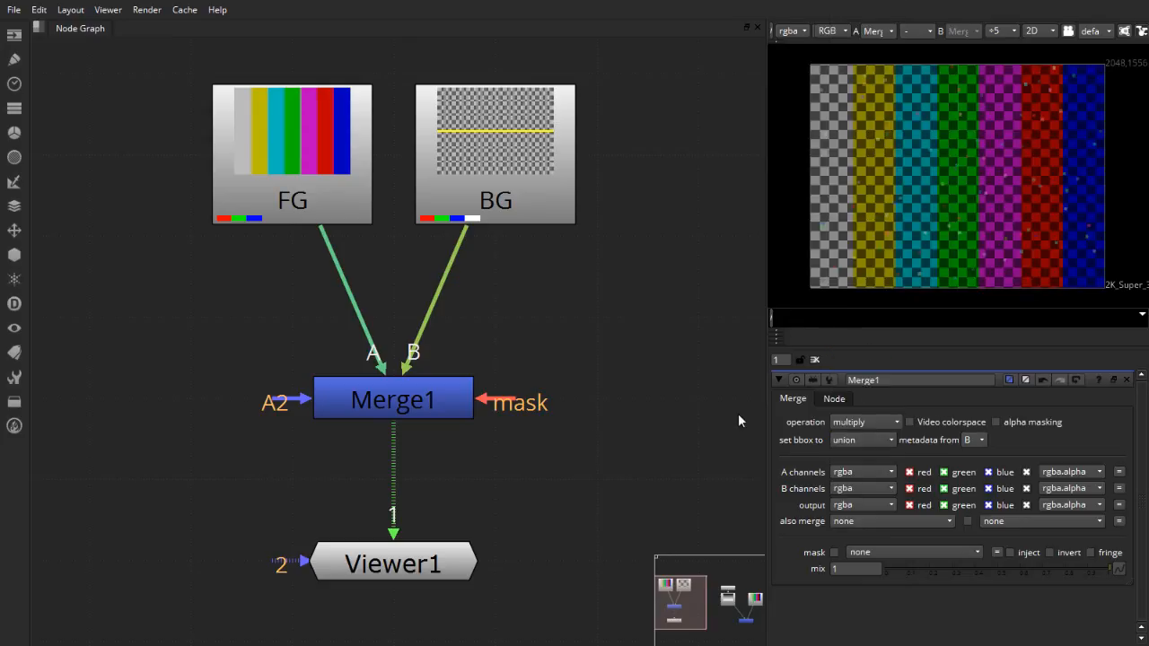
{"action": "left_click", "coordinate": [876, 422]}
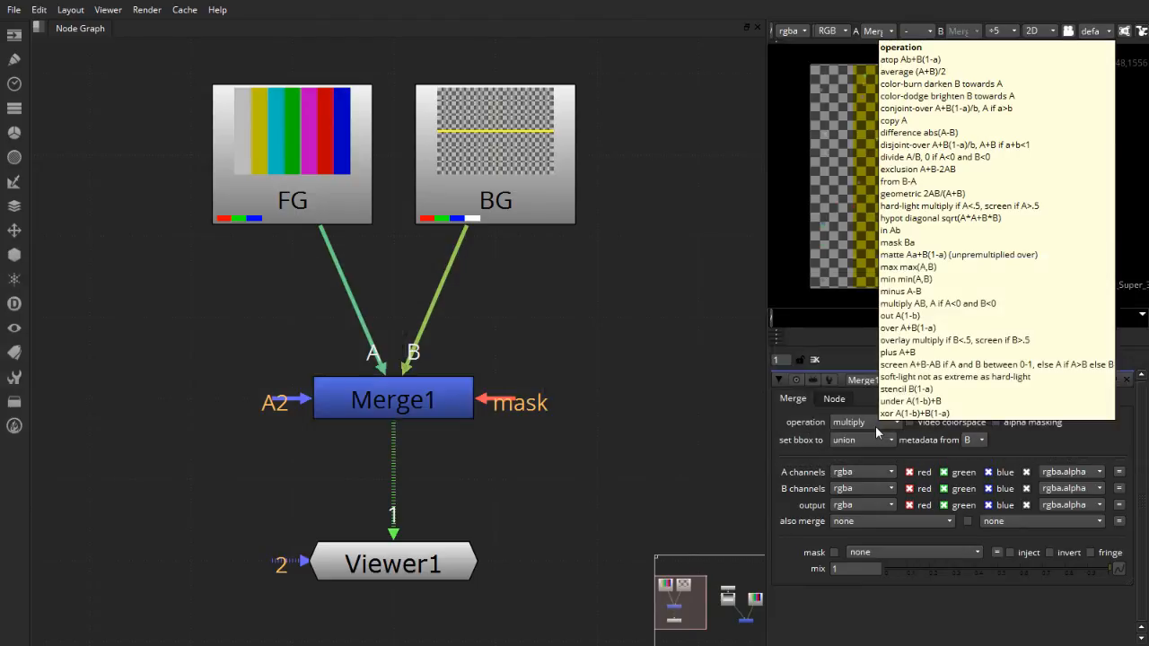
{"action": "left_click", "coordinate": [875, 425]}
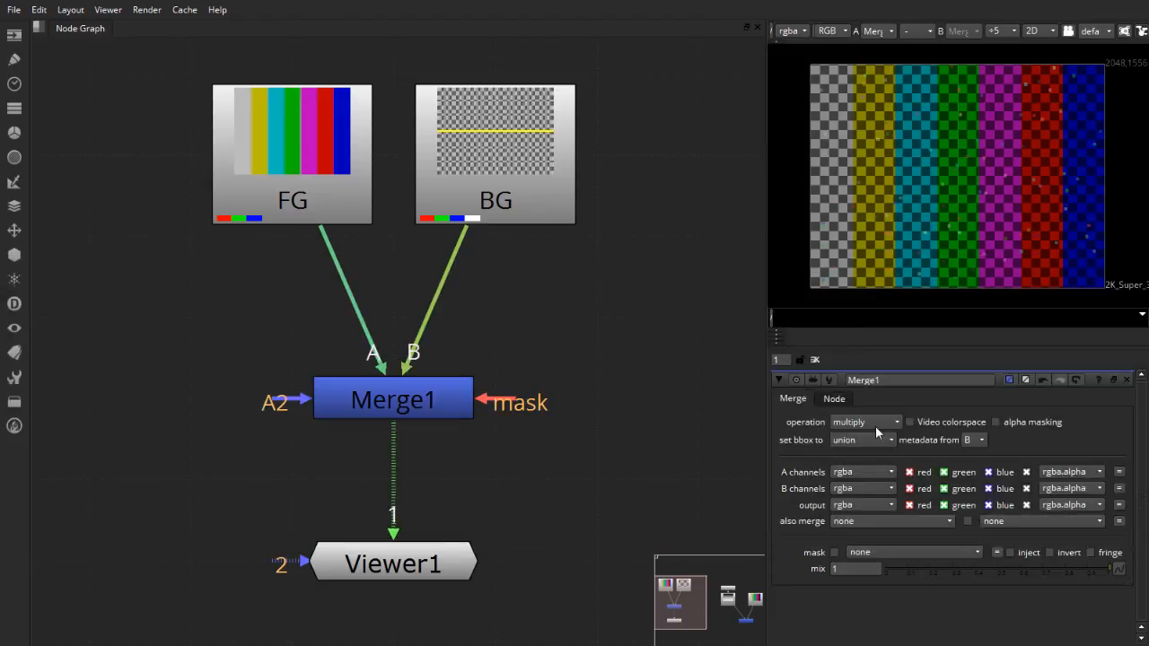
View the output of Ramp1 and of ColorBars1, the two inputs of Merge2, in the viewer
{"action": "middle_click_drag", "start_coordinate": [698, 325], "coordinate": [9, 315]}
{"action": "middle_click_drag", "start_coordinate": [347, 443], "coordinate": [259, 454]}
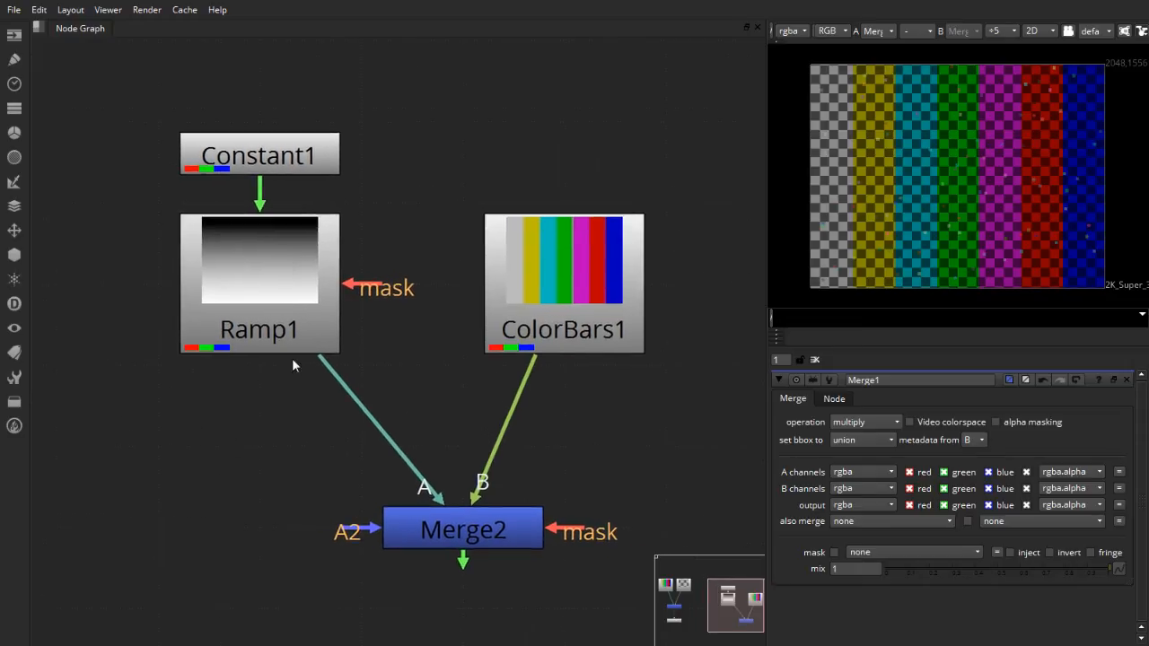
{"action": "left_click", "coordinate": [262, 309]}
{"action": "key", "text": "1"}
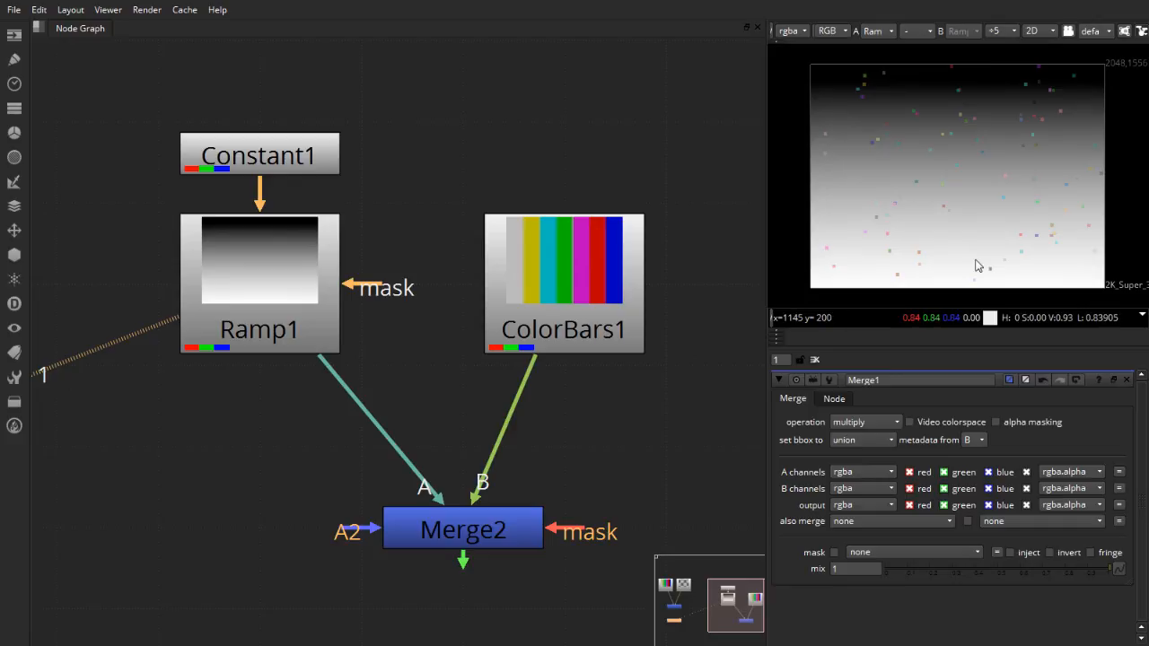
{"action": "left_click", "coordinate": [535, 291]}
{"action": "key", "text": "1"}
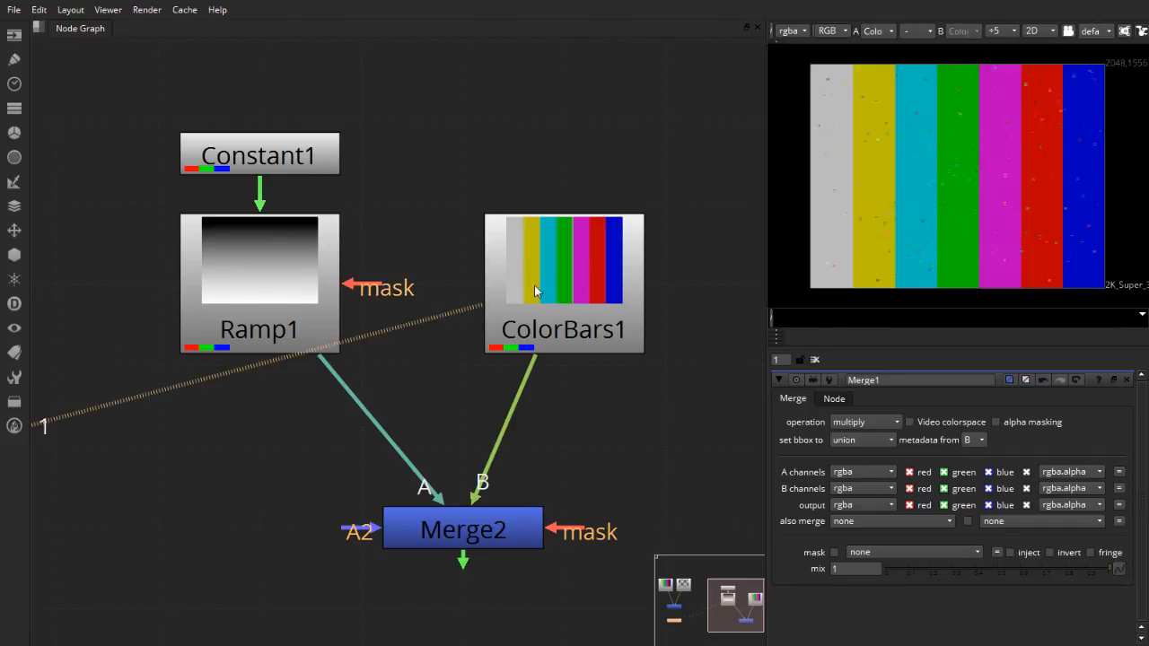
Set the bar intensity of ColorBars1 to 1
{"action": "double_click", "coordinate": [538, 292]}
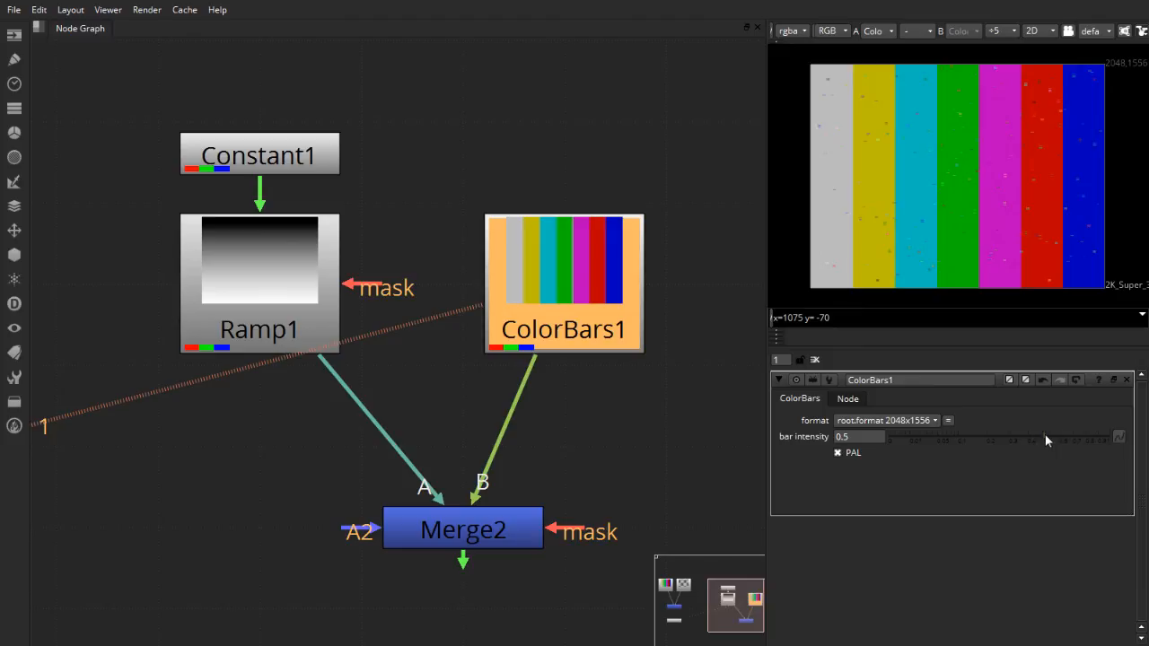
{"action": "left_click_drag", "start_coordinate": [1045, 436], "coordinate": [1139, 441]}
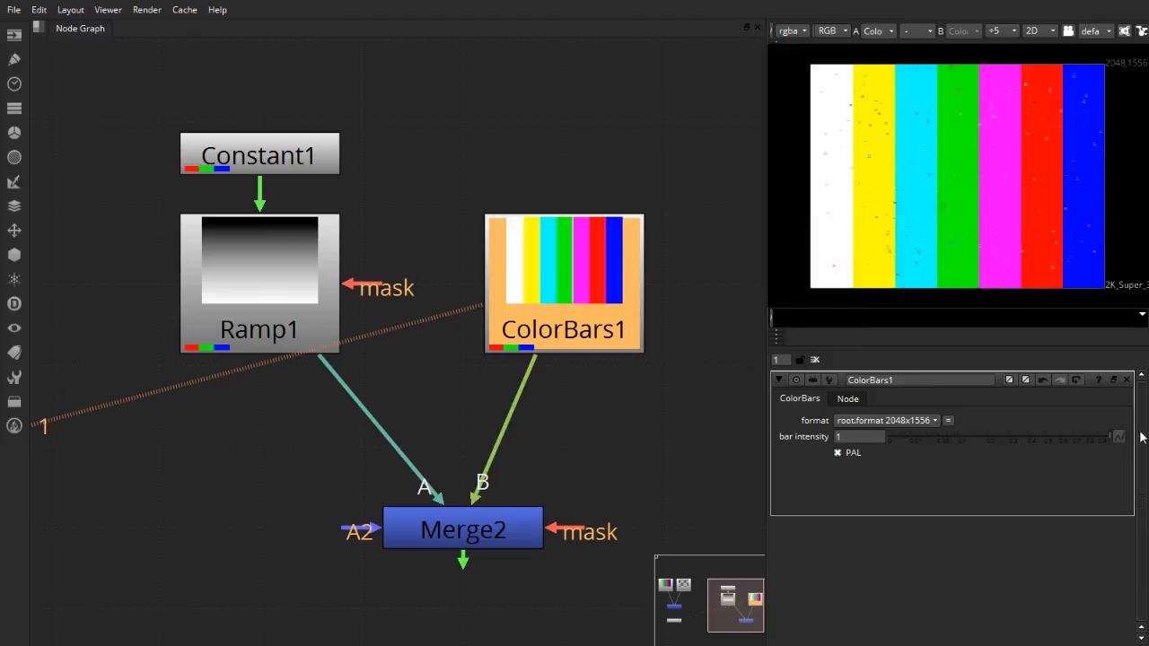
{"action": "left_click", "coordinate": [592, 449]}
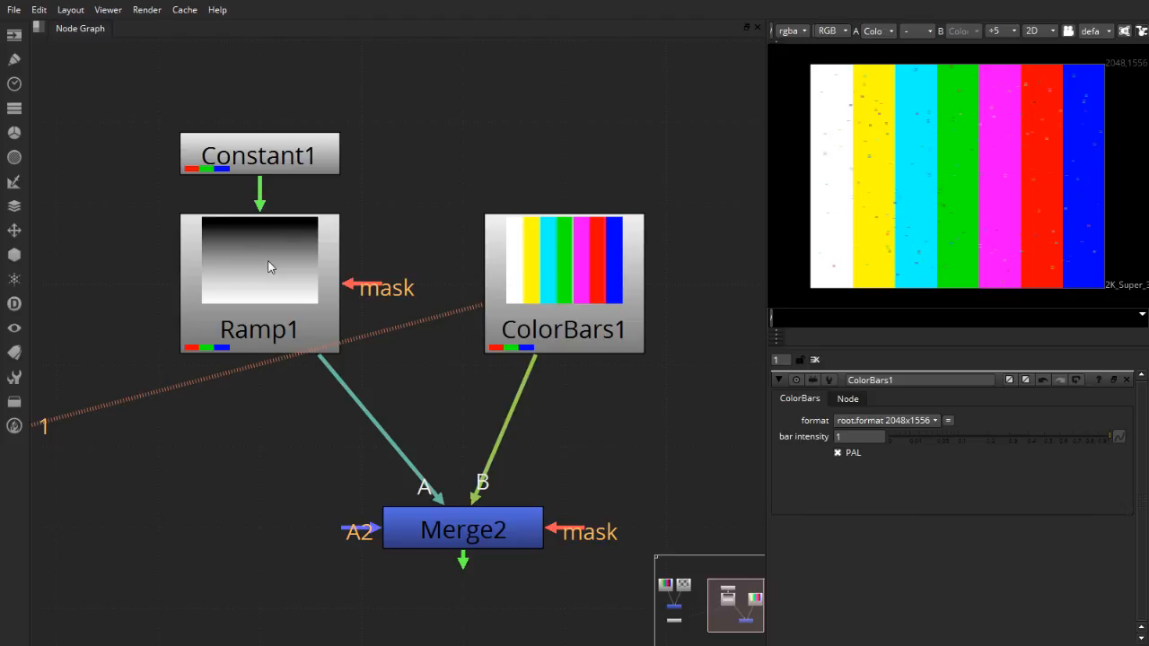
Open Merge2's properties, check its multiply operation and display Merge2's output in the viewer
{"action": "left_click", "coordinate": [440, 533]}
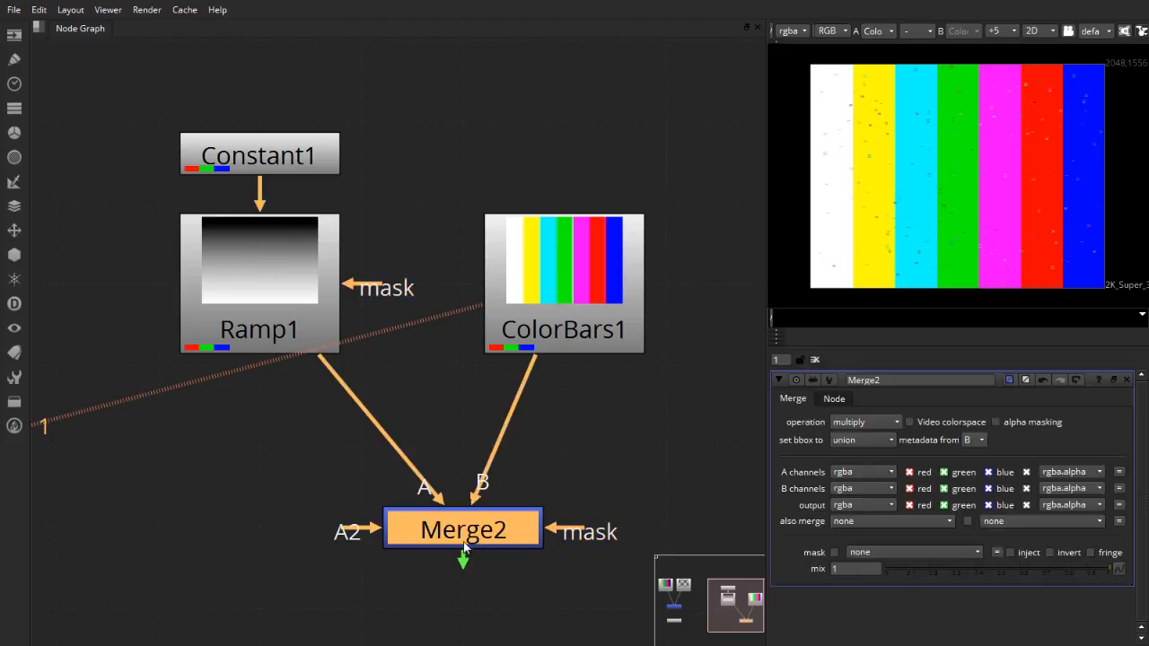
{"action": "left_click", "coordinate": [839, 419]}
{"action": "left_click", "coordinate": [860, 422]}
{"action": "key", "text": "1"}
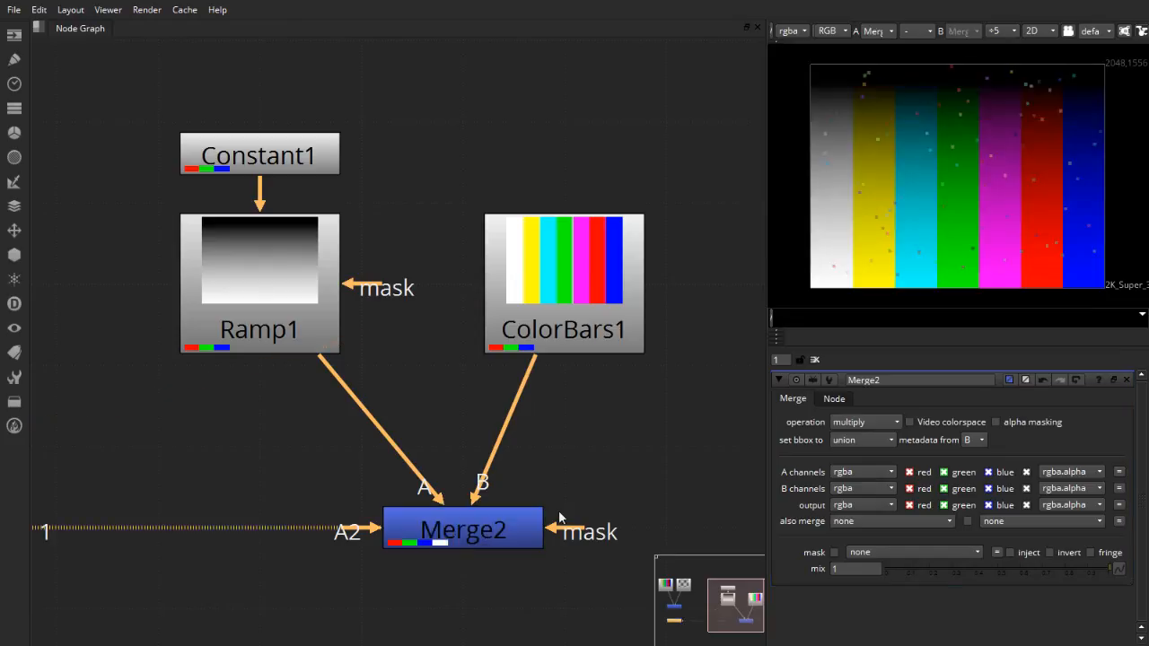
{"action": "left_click", "coordinate": [628, 473]}
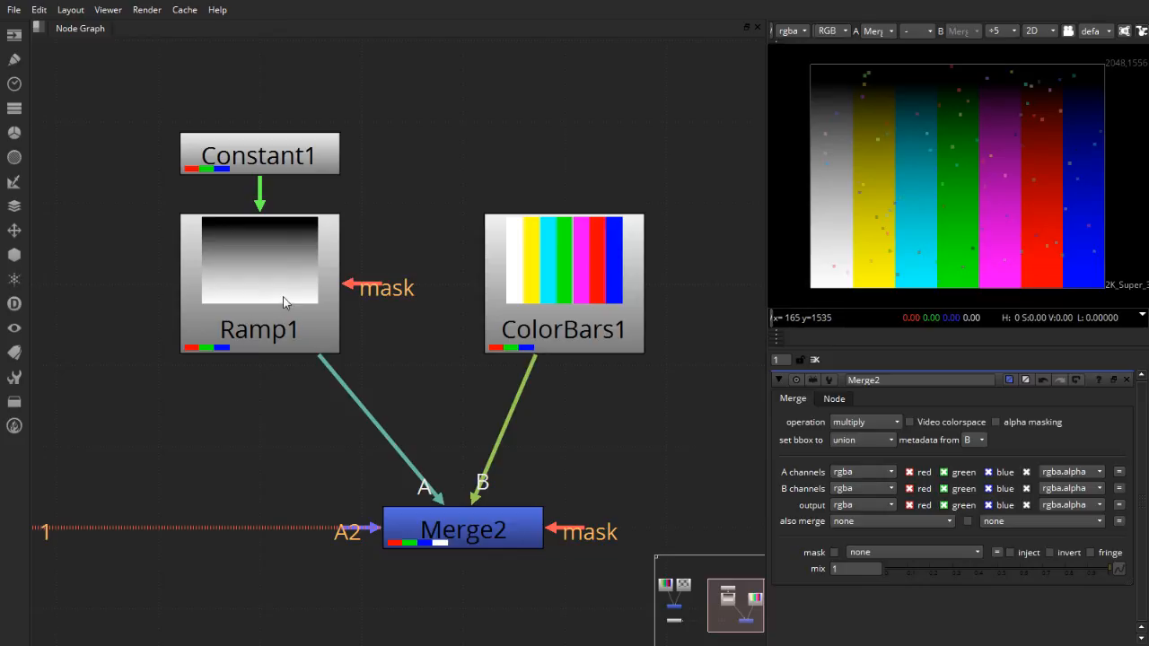
Set Constant1's color to 2 and move the node slightly farther above Ramp1
{"action": "left_click", "coordinate": [281, 167]}
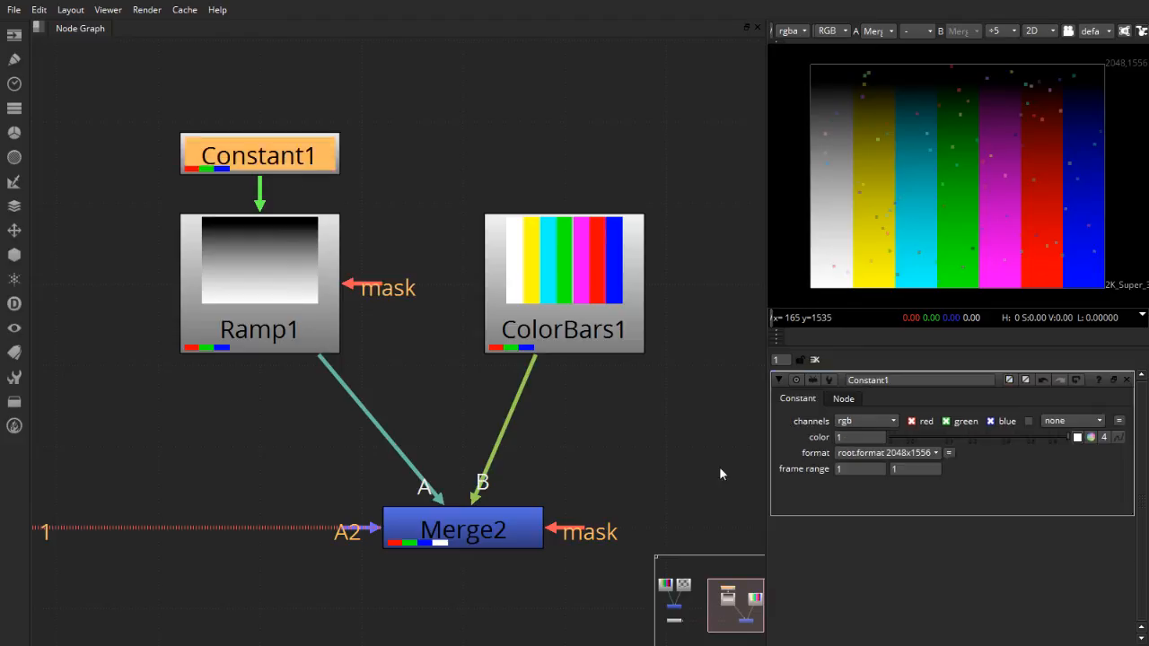
{"action": "left_click", "coordinate": [858, 435]}
{"action": "type", "text": "2"}
{"action": "key", "text": "Return"}
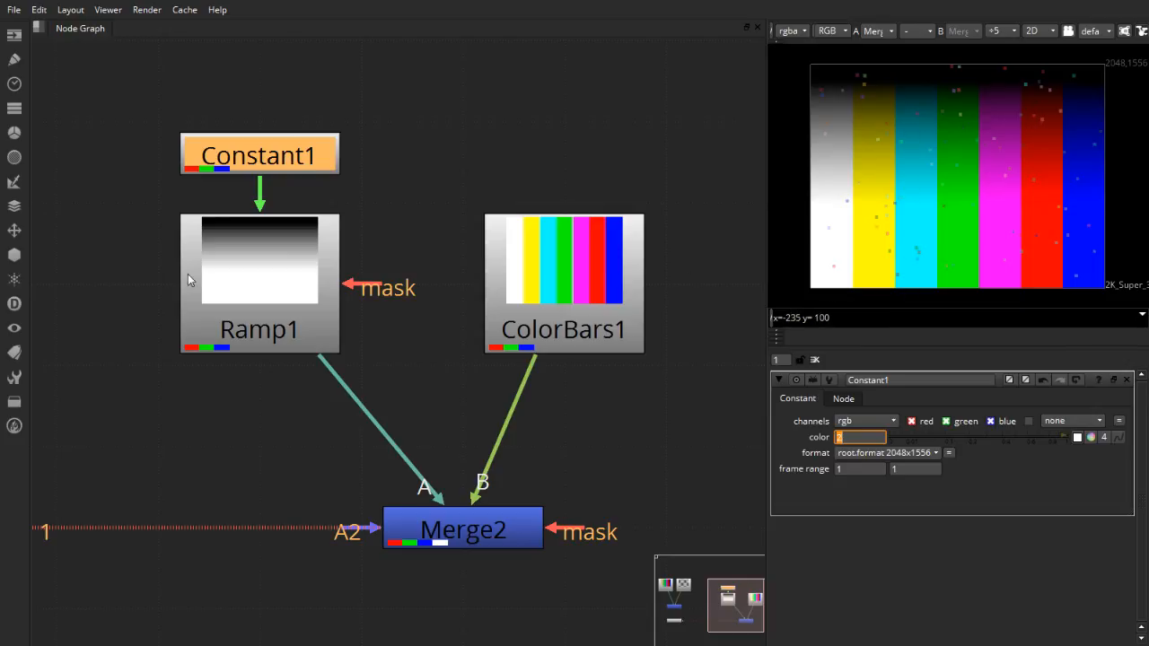
{"action": "left_click_drag", "start_coordinate": [256, 173], "coordinate": [254, 142]}
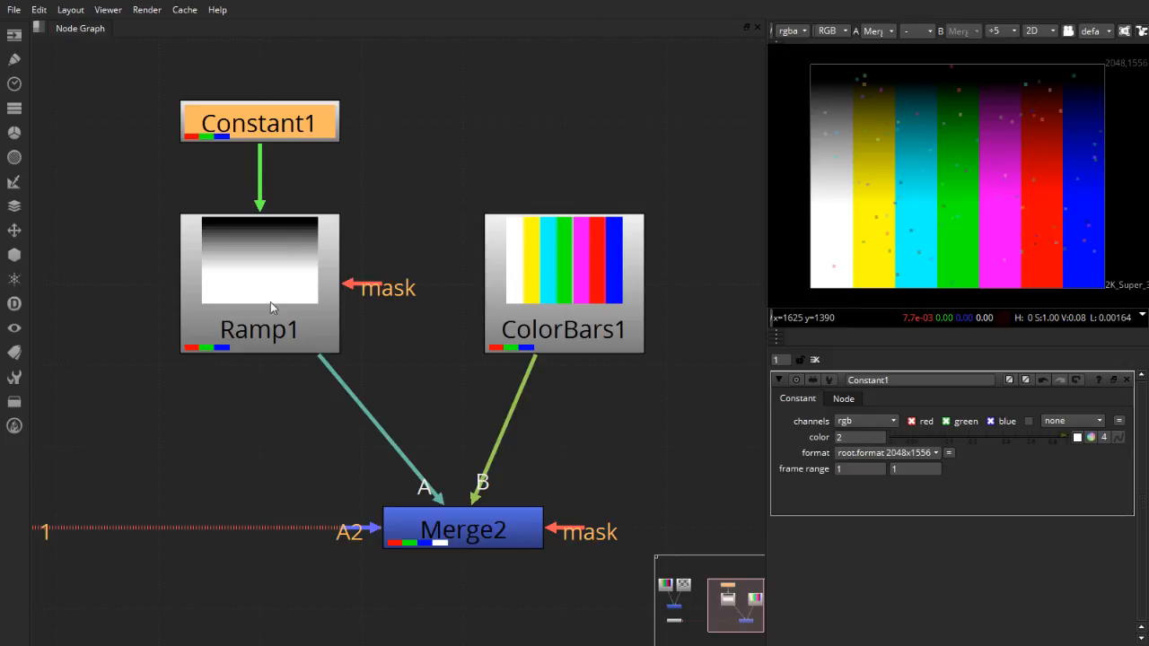
Open Merge2's properties and set its operation to minus
{"action": "double_click", "coordinate": [486, 541]}
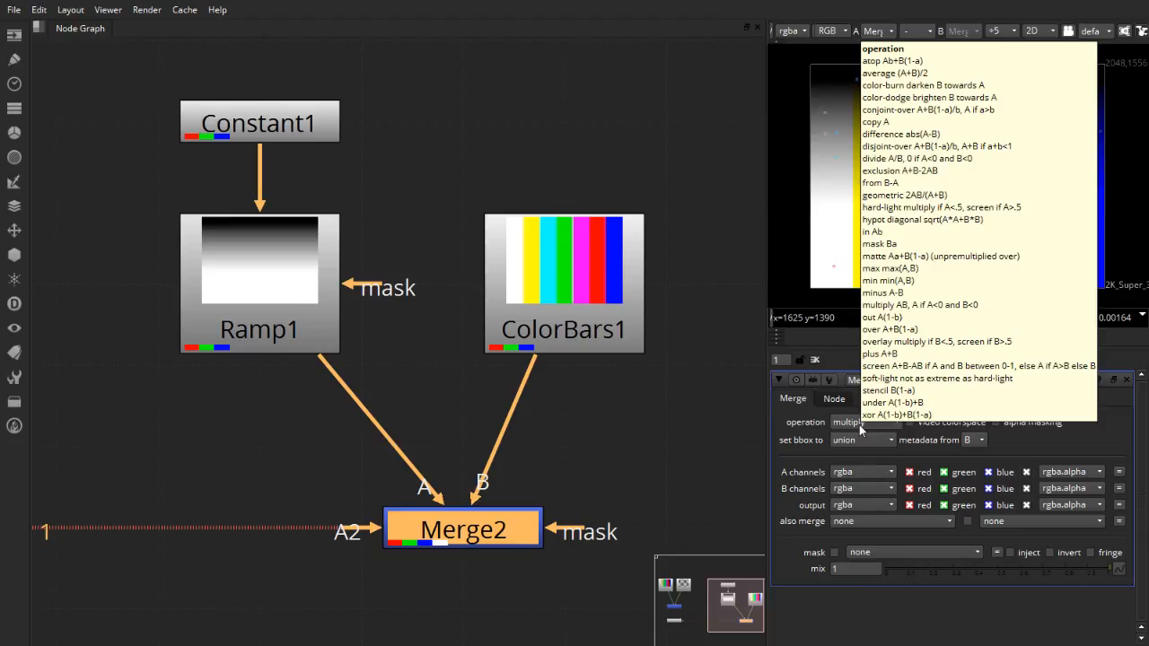
{"action": "left_click", "coordinate": [859, 425]}
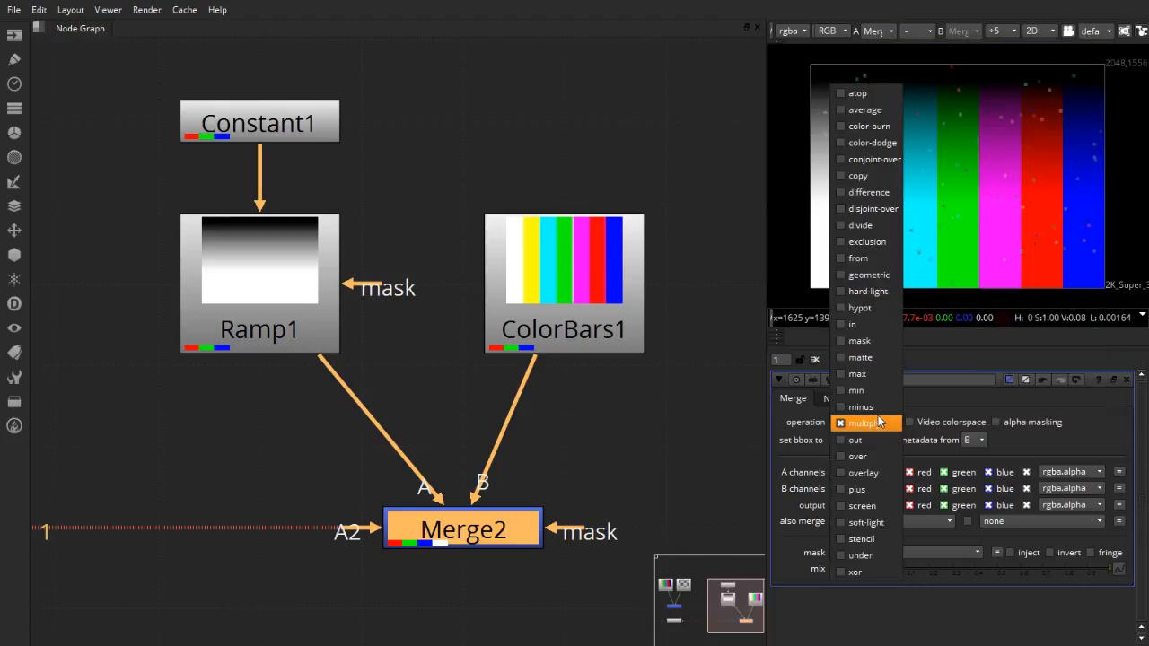
{"action": "left_click", "coordinate": [882, 408]}
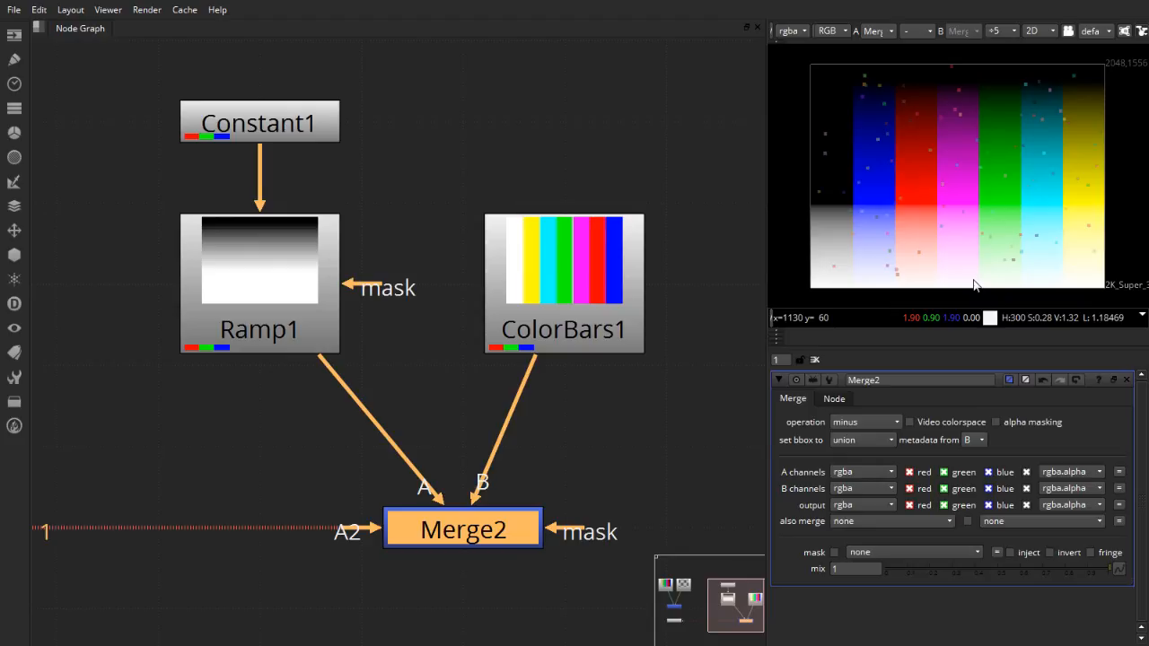
{"action": "left_click", "coordinate": [867, 422]}
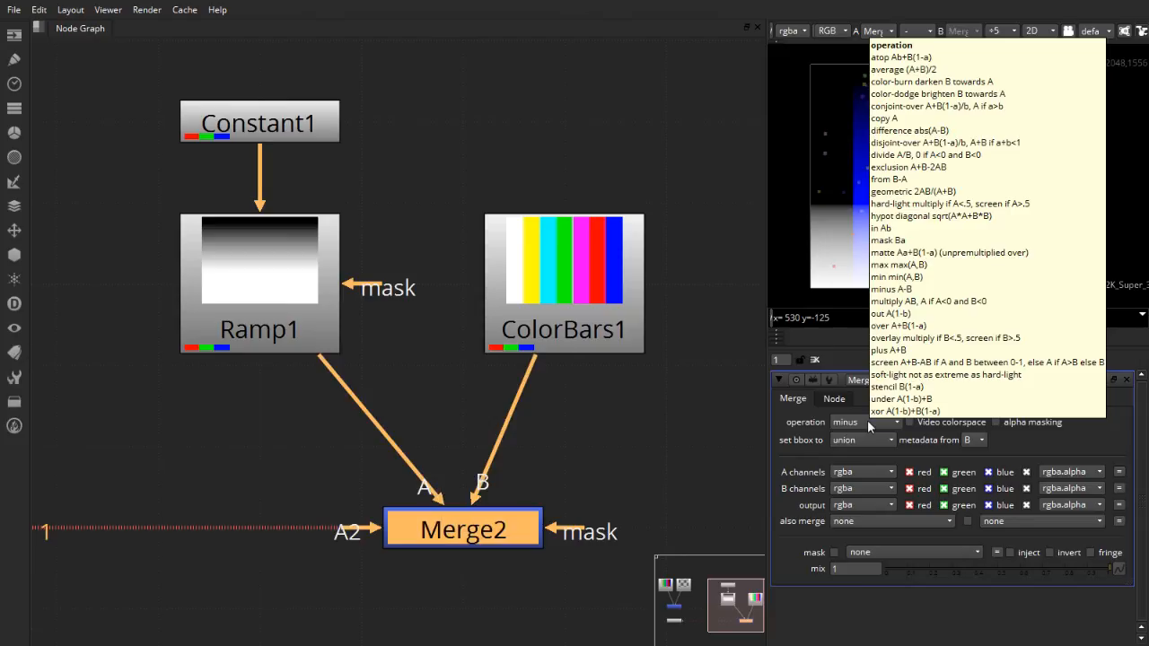
{"action": "left_click", "coordinate": [868, 428]}
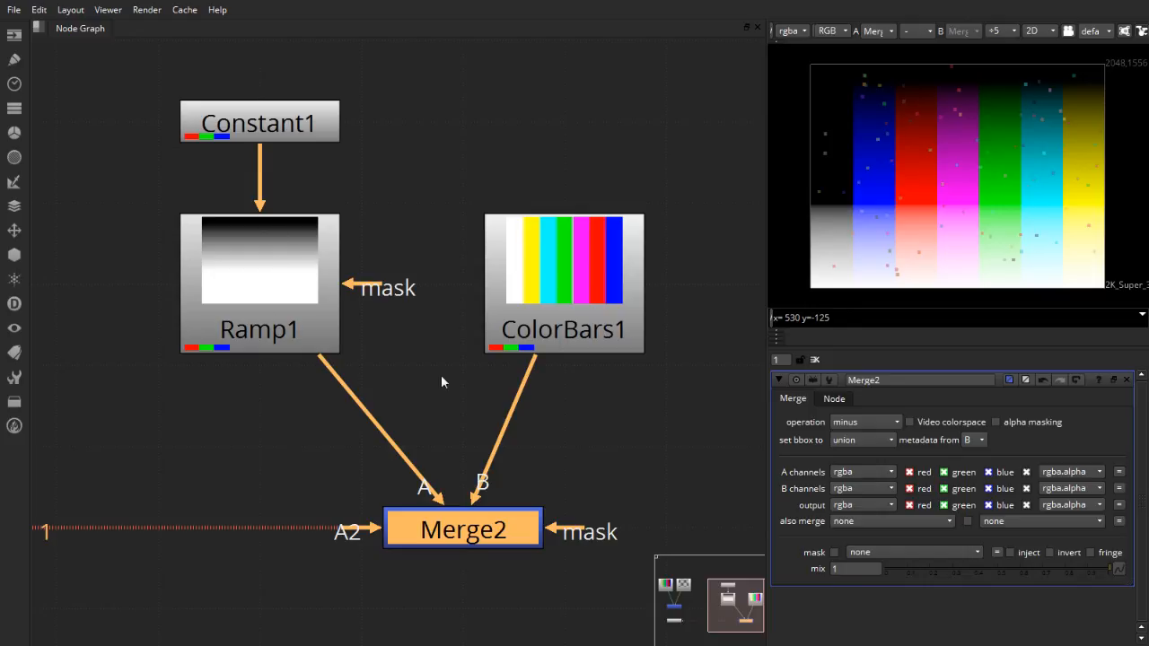
Swap Merge2's A and B inputs so ColorBars1 feeds A and Ramp1 feeds B, and check Constant1's color value
{"action": "left_click", "coordinate": [600, 272]}
{"action": "left_click", "coordinate": [490, 533]}
{"action": "key", "text": "shift+x"}
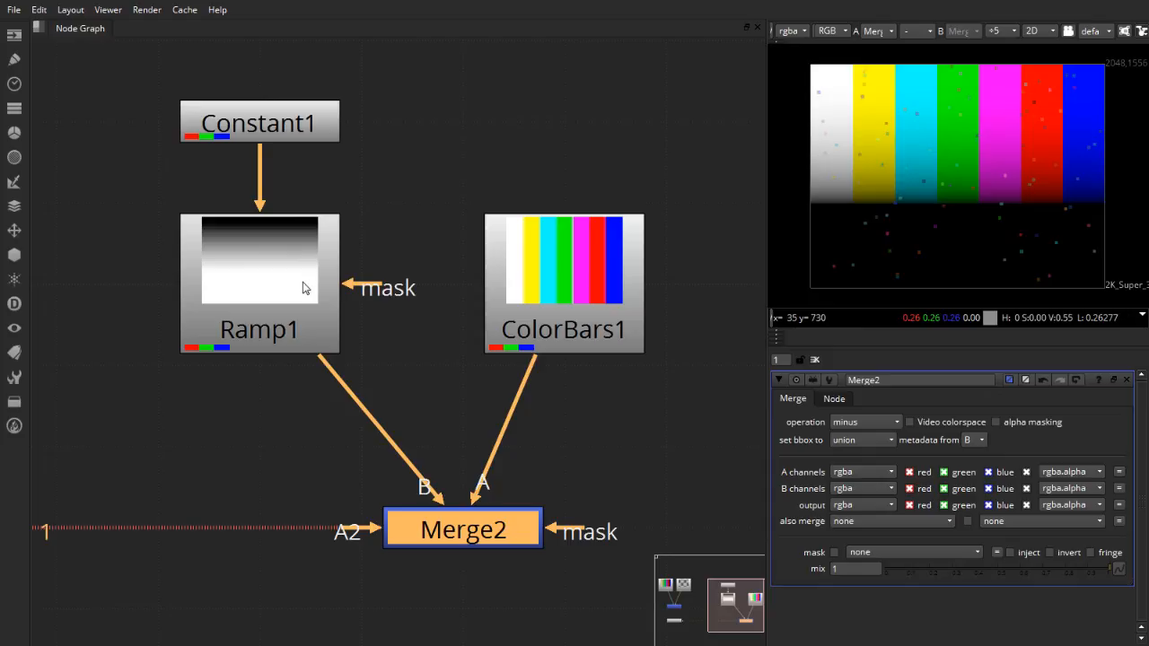
{"action": "left_click", "coordinate": [299, 138]}
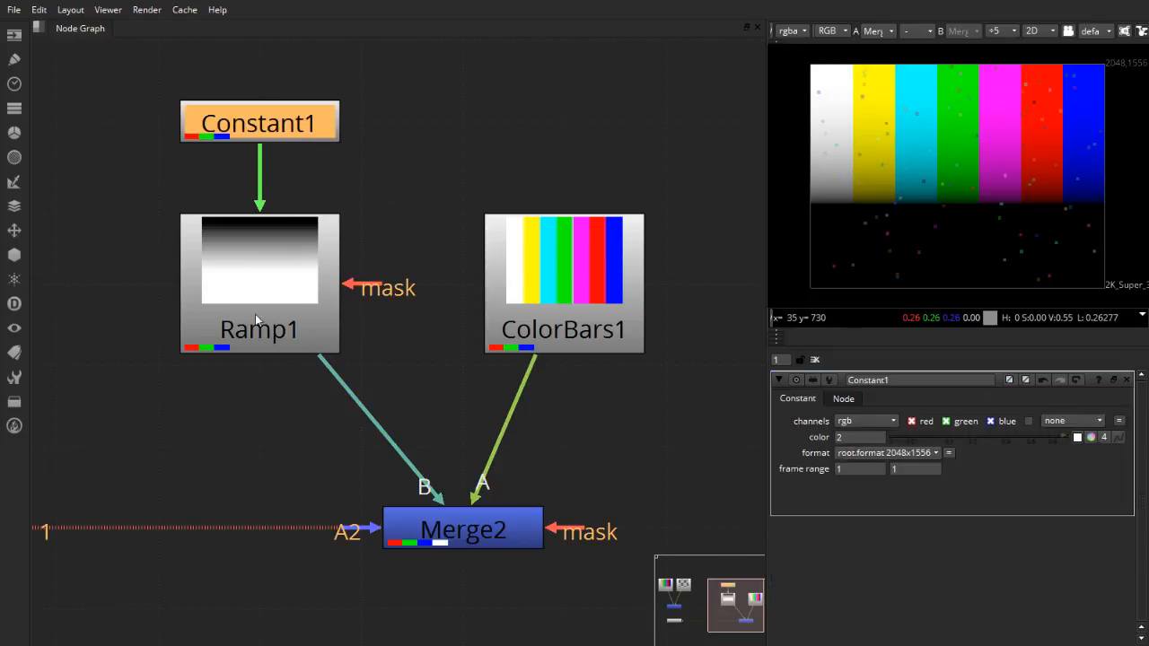
{"action": "left_click", "coordinate": [429, 523]}
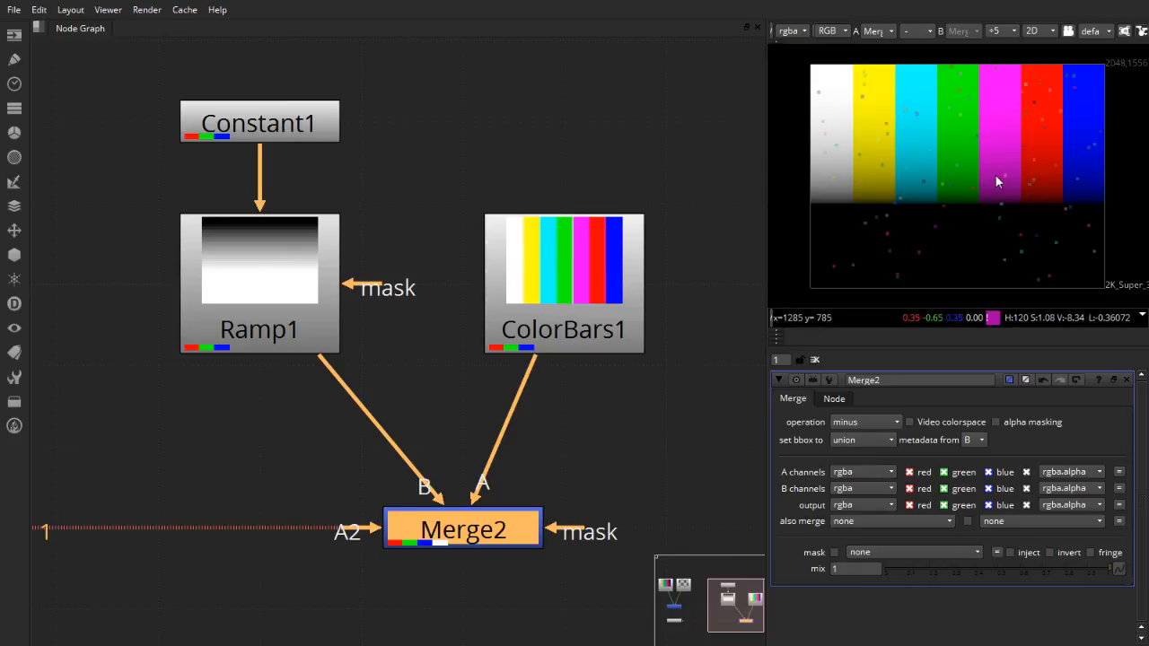
Switch Merge2's operation to multiply for comparison and back to minus
{"action": "left_click", "coordinate": [892, 423]}
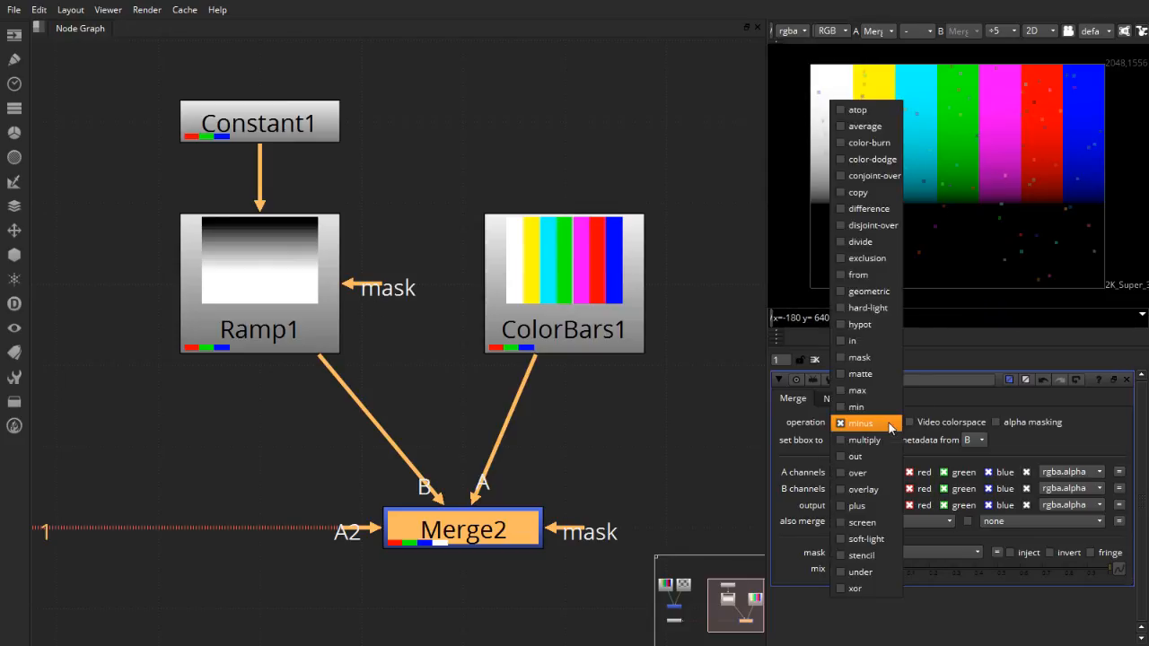
{"action": "left_click", "coordinate": [866, 437]}
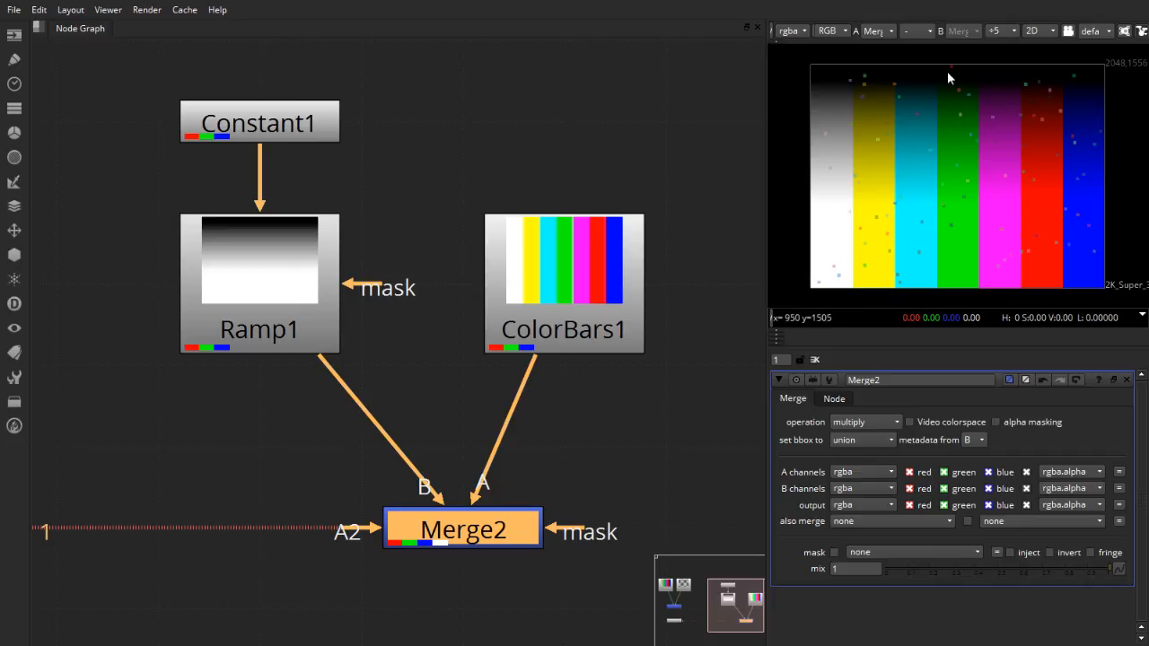
{"action": "left_click", "coordinate": [867, 421]}
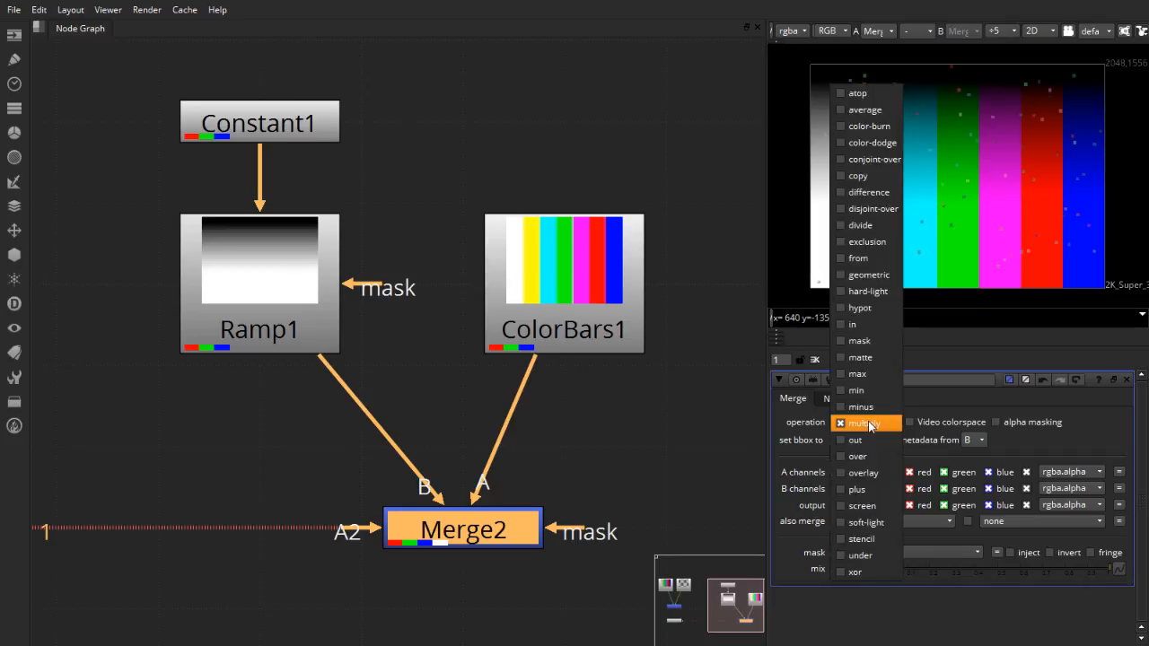
{"action": "left_click", "coordinate": [868, 409]}
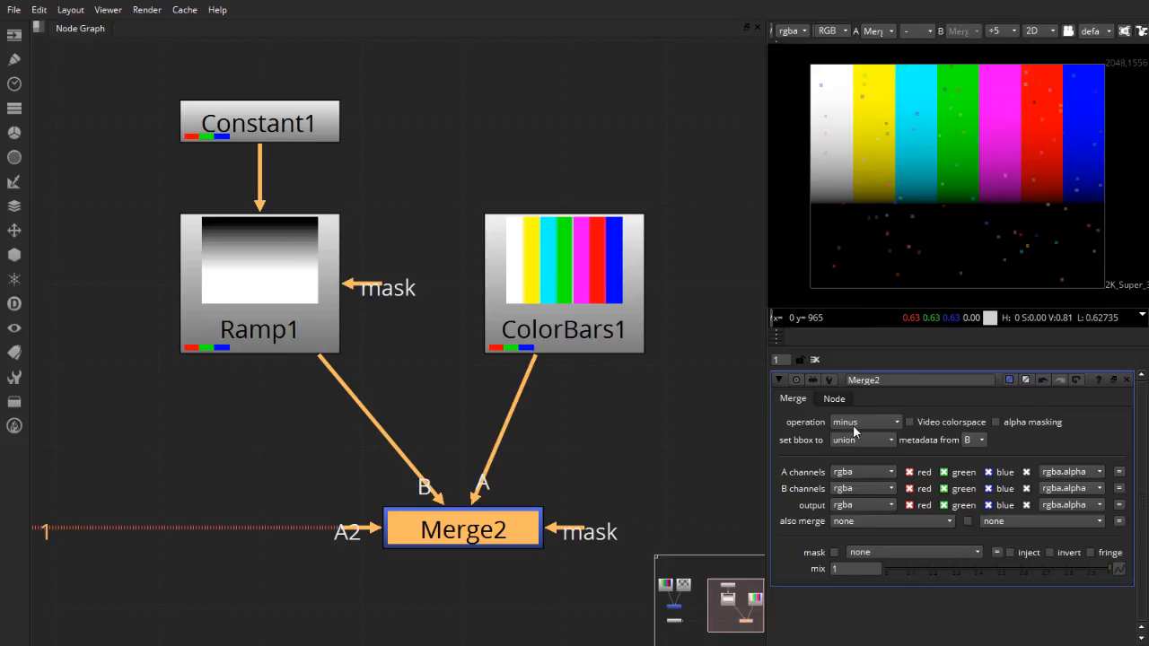
Set Merge2's operation to difference
{"action": "mouse_move", "coordinate": [853, 432]}
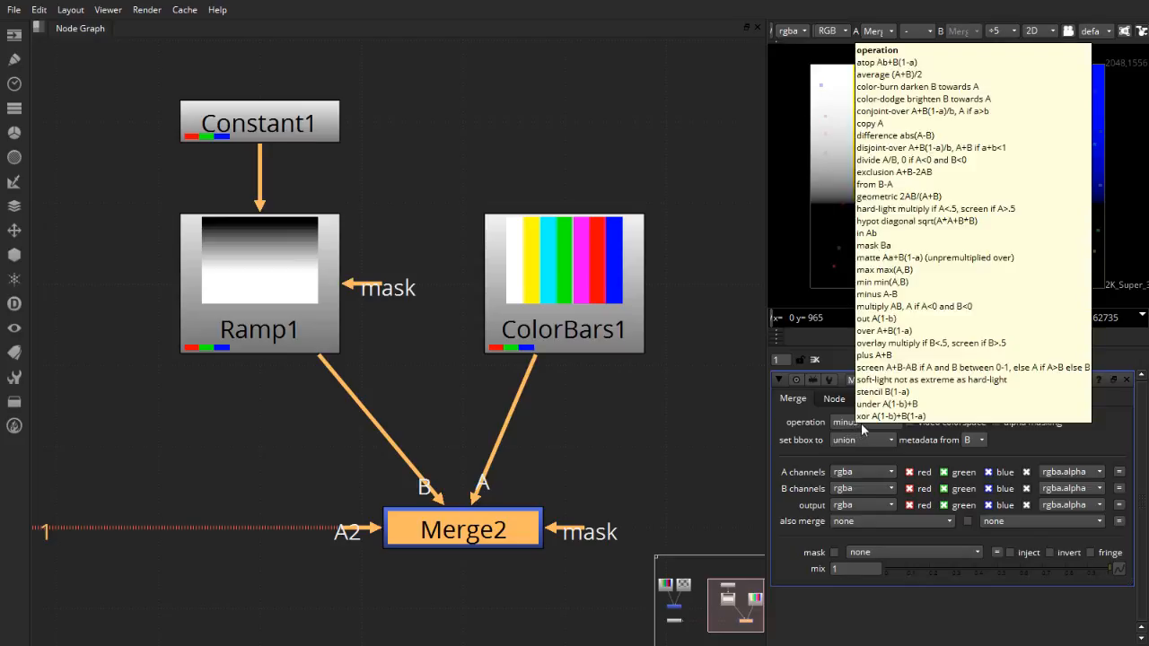
{"action": "left_click", "coordinate": [861, 422]}
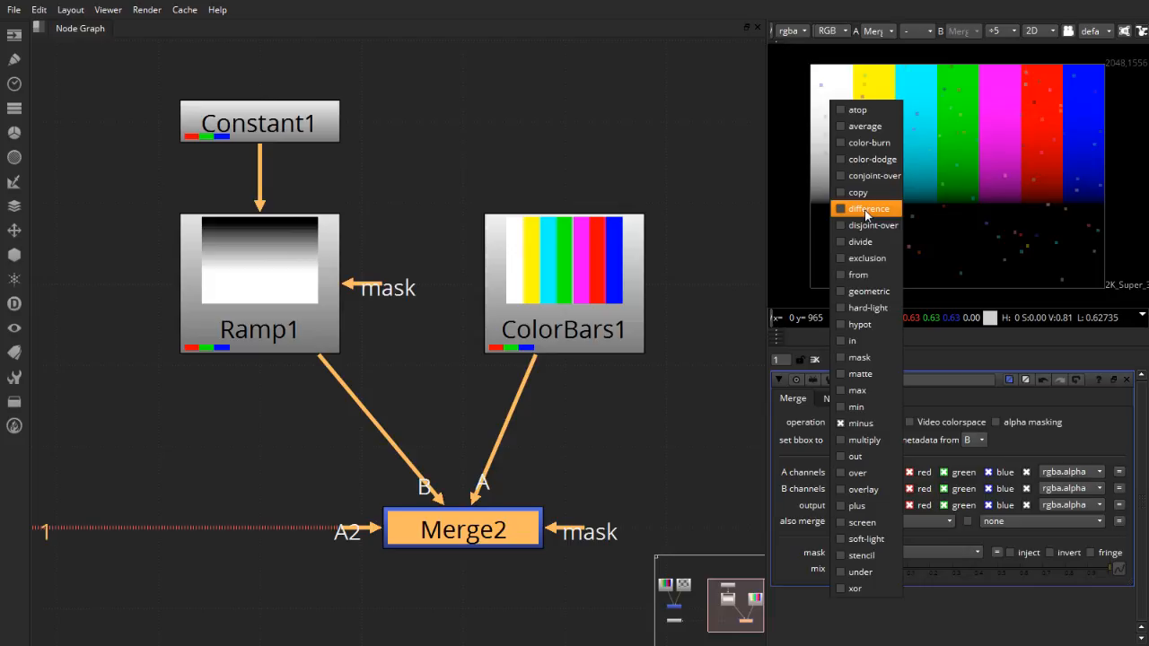
{"action": "left_click", "coordinate": [866, 209]}
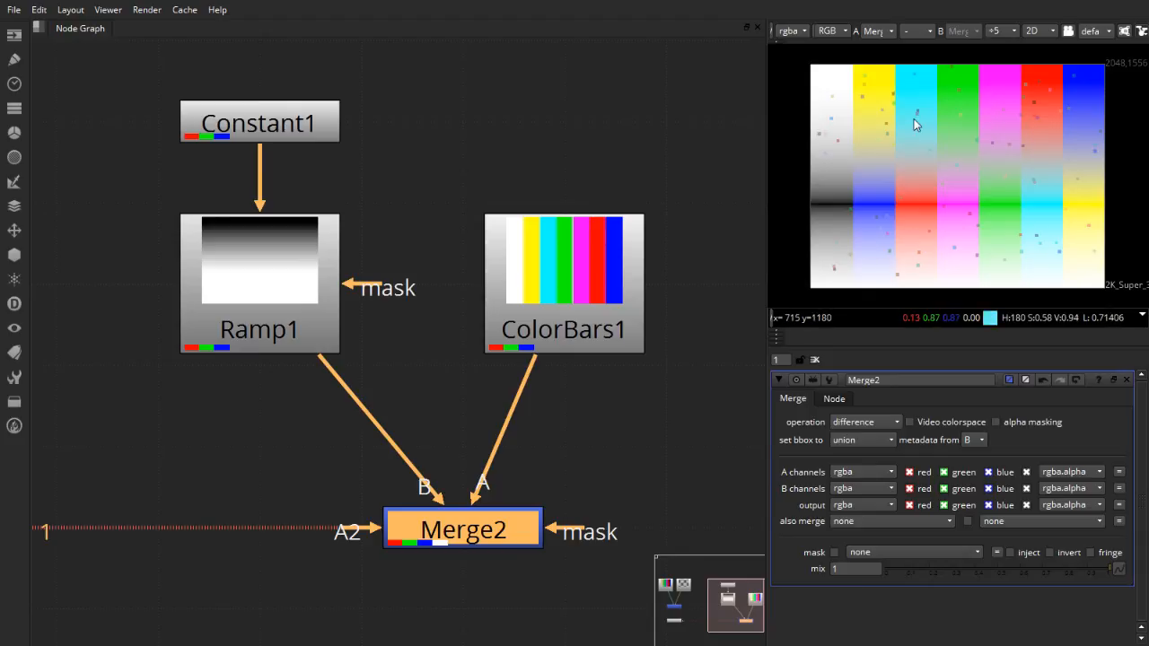
{"action": "left_click", "coordinate": [832, 428]}
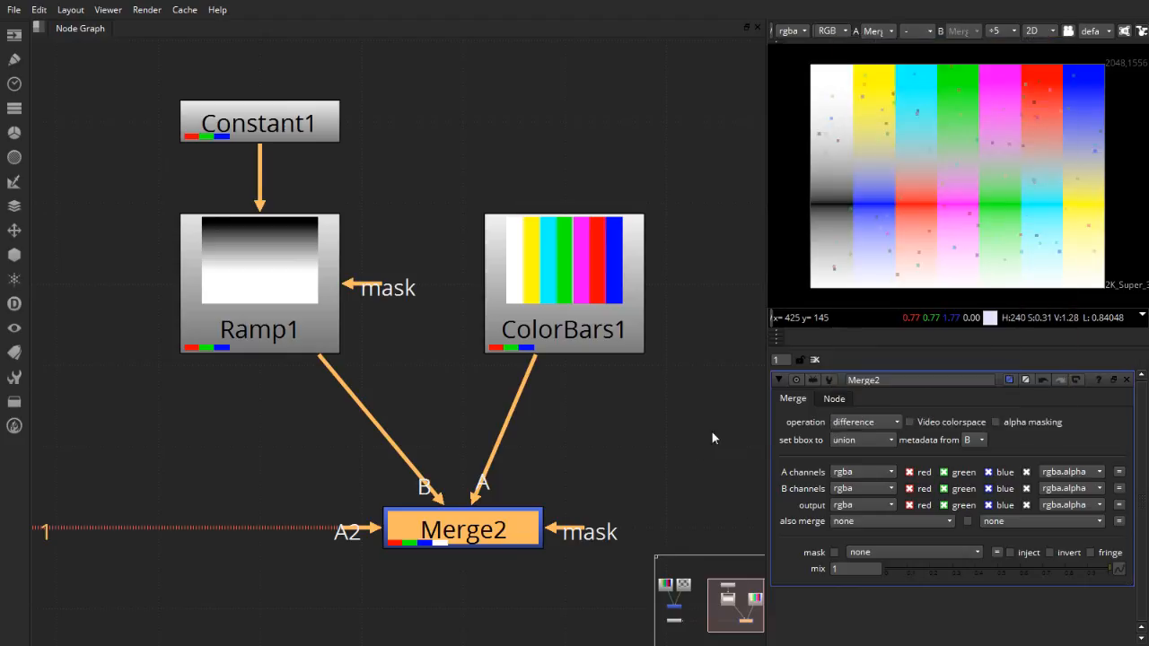
Add a CheckerBoard node beside ColorBars1 in empty space and place a duplicate of it alongside
{"action": "middle_click_drag", "start_coordinate": [714, 431], "coordinate": [351, 395]}
{"action": "left_click", "coordinate": [15, 35]}
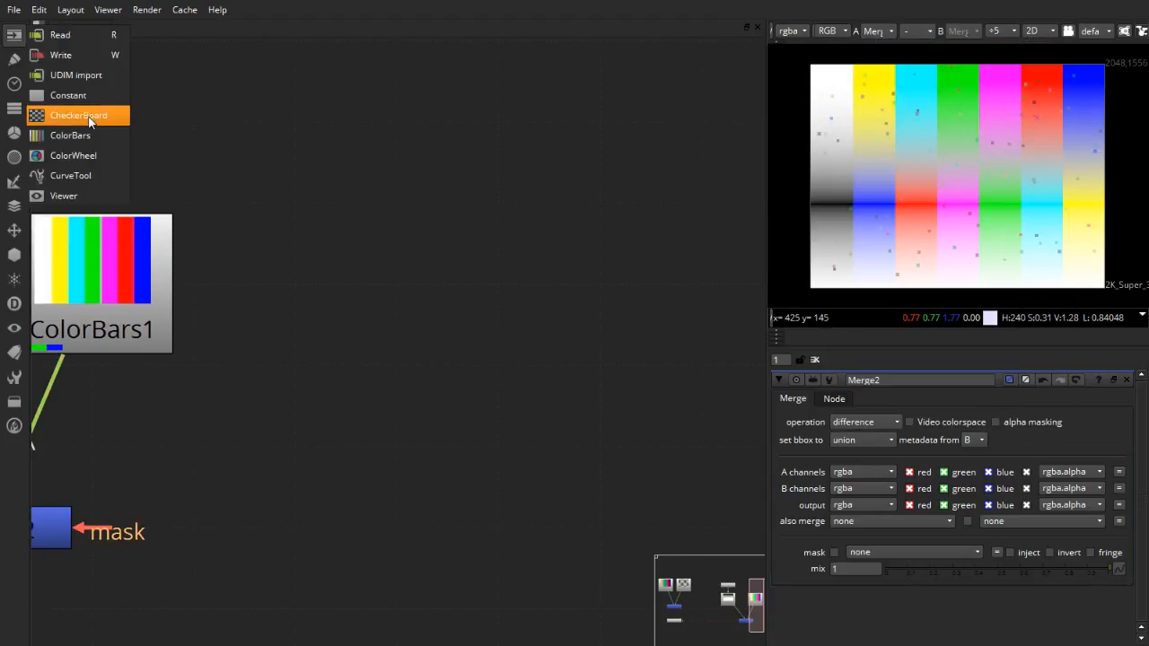
{"action": "left_click", "coordinate": [89, 122]}
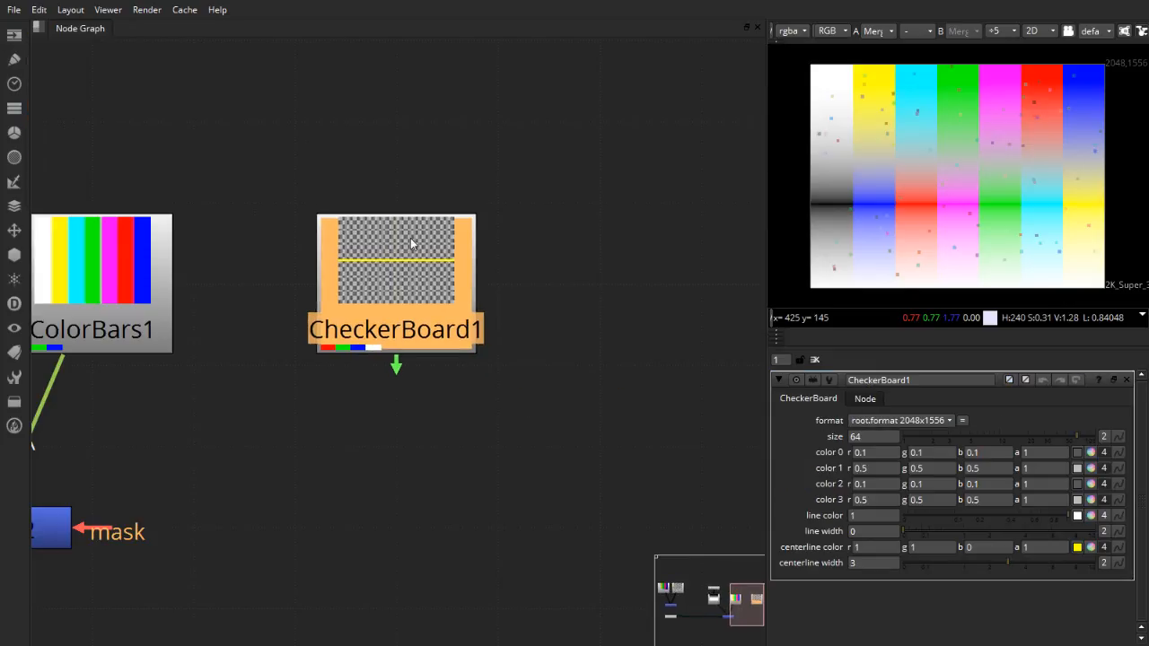
{"action": "key", "text": "ctrl+c"}
{"action": "key", "text": "ctrl+v"}
{"action": "left_click_drag", "start_coordinate": [424, 279], "coordinate": [589, 285]}
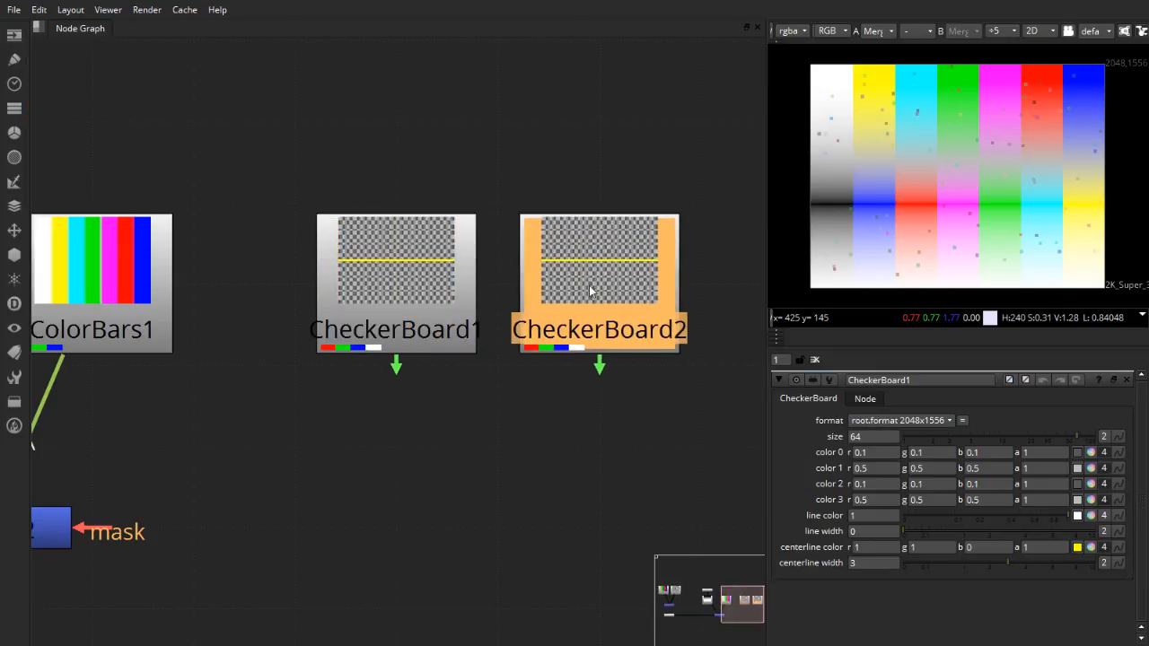
Combine the two checkerboards in a new Merge node set to difference and display its output in the viewer
{"action": "left_click_drag", "start_coordinate": [721, 450], "coordinate": [236, 76]}
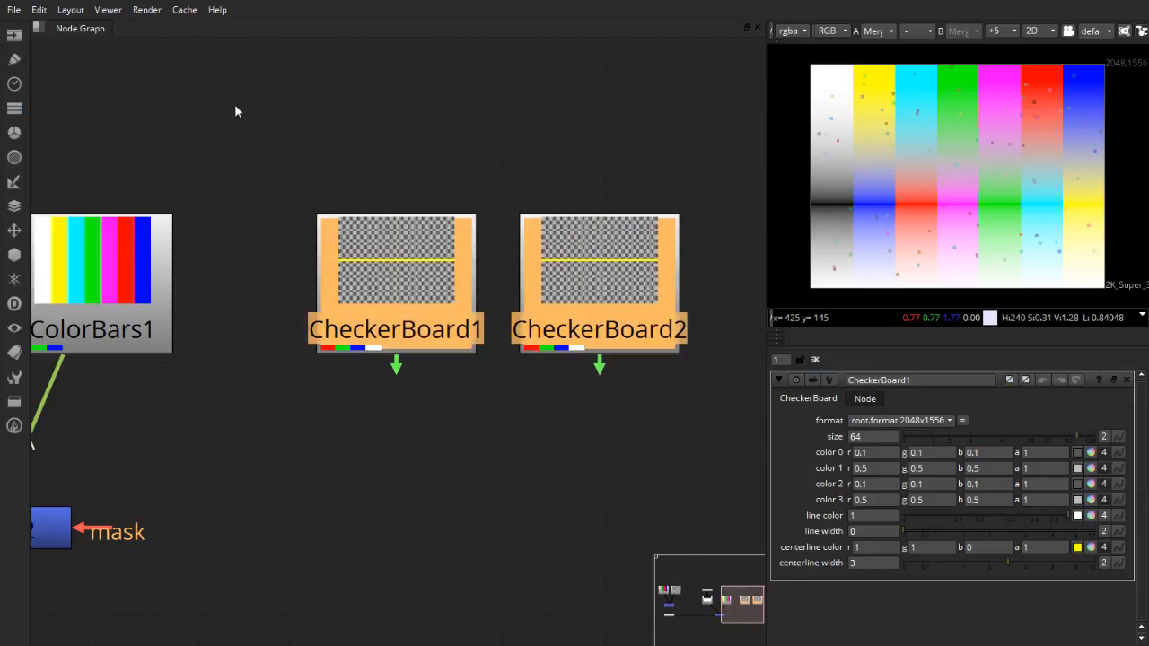
{"action": "key", "text": "m"}
{"action": "left_click_drag", "start_coordinate": [588, 437], "coordinate": [510, 465]}
{"action": "key", "text": "1"}
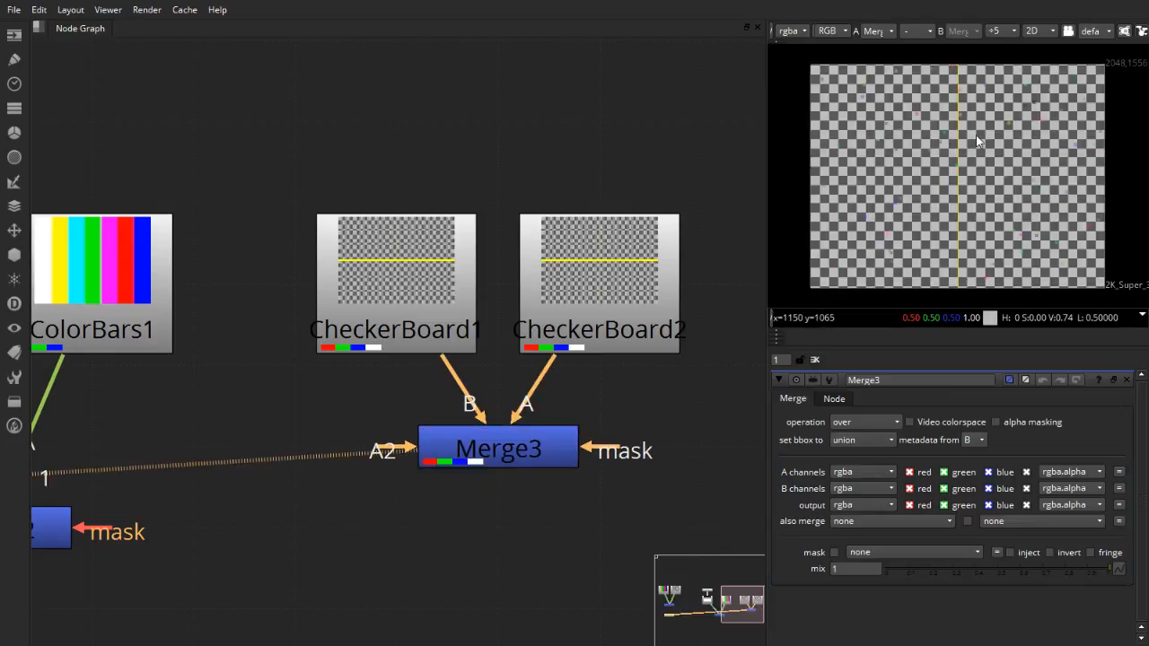
{"action": "left_click", "coordinate": [871, 422]}
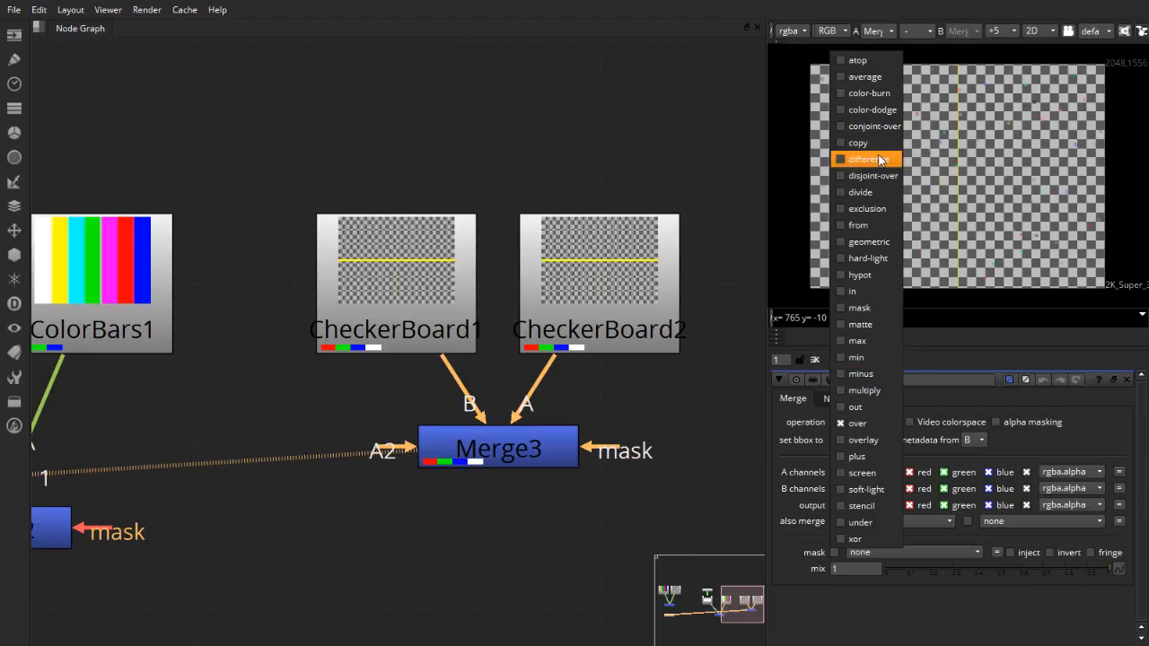
{"action": "left_click", "coordinate": [880, 159]}
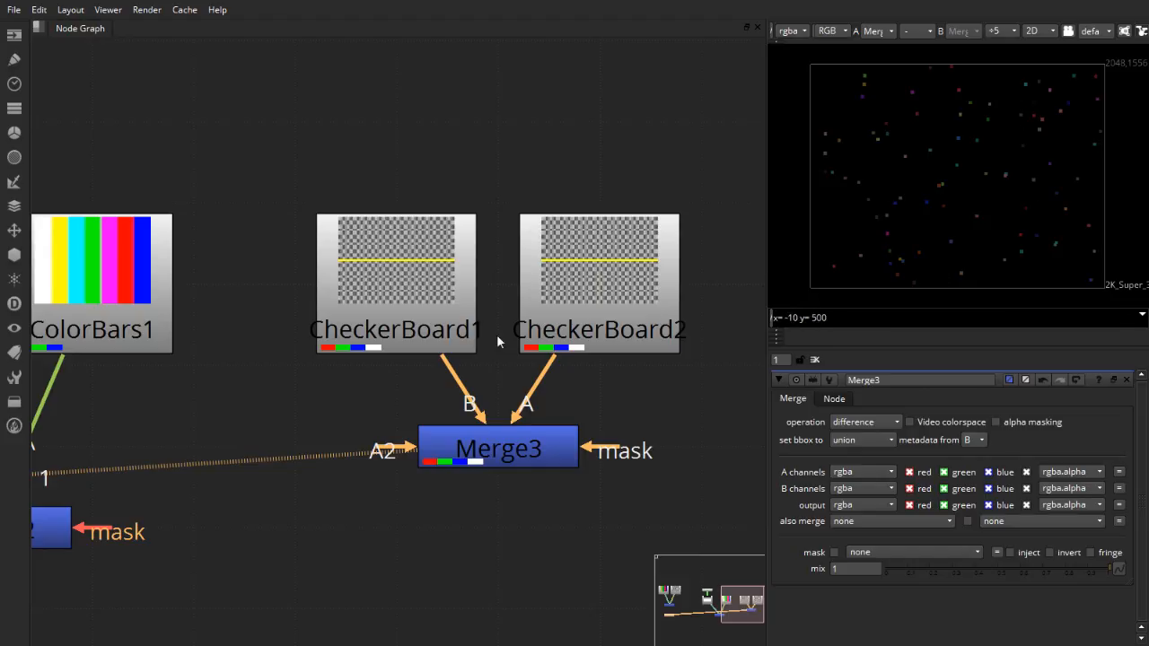
Set CheckerBoard1's size to 66 and inspect its difference from CheckerBoard2 up close in the viewer
{"action": "left_click", "coordinate": [407, 284]}
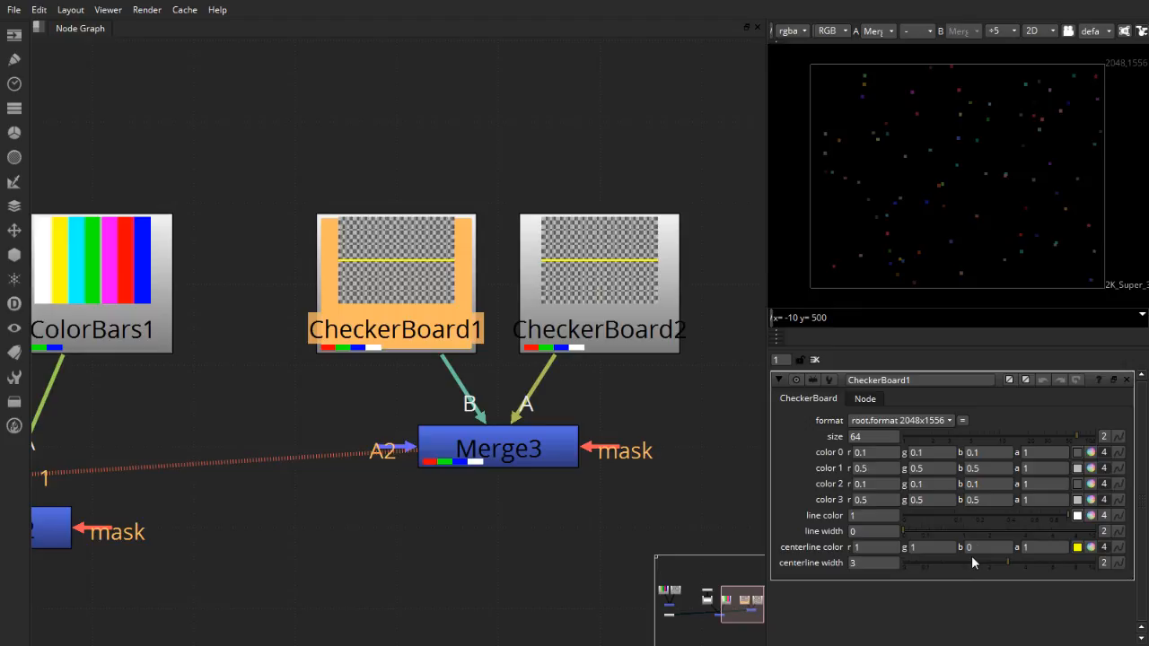
{"action": "left_click", "coordinate": [1080, 437]}
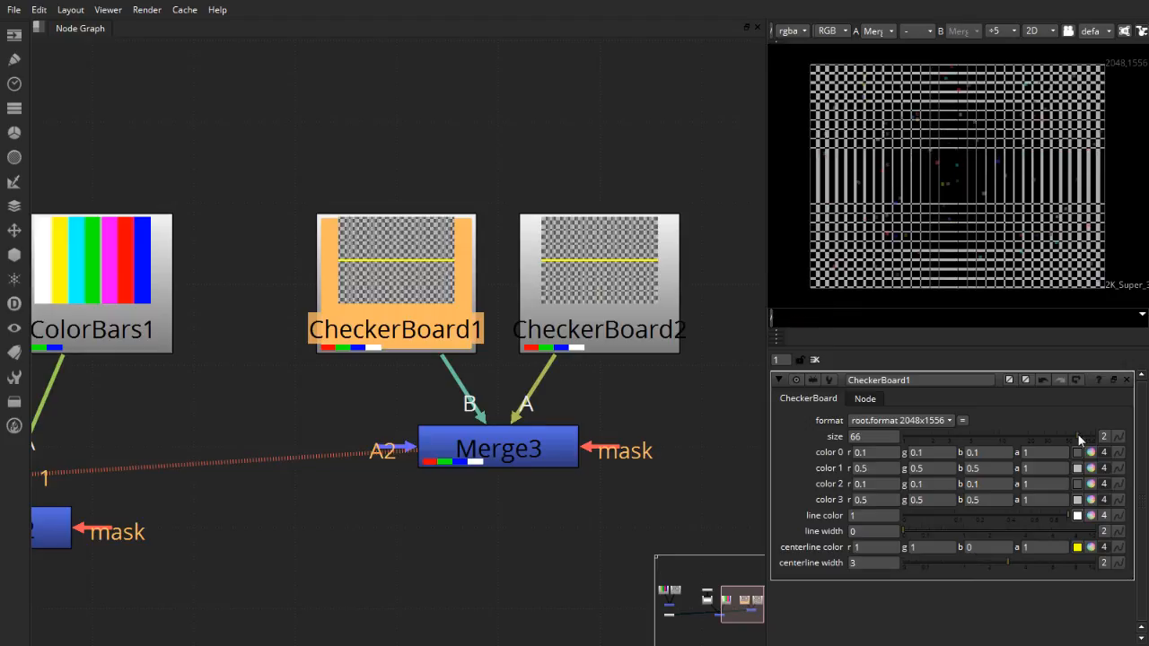
{"action": "mouse_move", "coordinate": [1078, 435]}
{"action": "left_mouse_down"}
{"action": "mouse_move", "coordinate": [1100, 430]}
{"action": "mouse_move", "coordinate": [1077, 432]}
{"action": "left_mouse_up"}
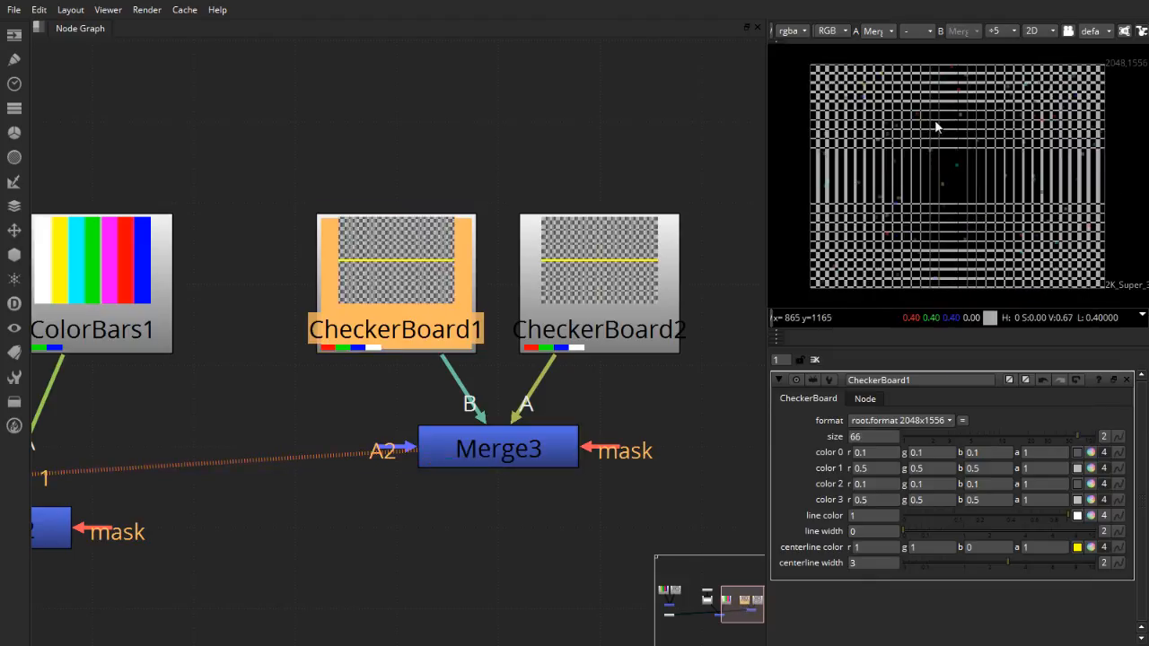
{"action": "scroll", "coordinate": [893, 135], "scroll_direction": "up", "scroll_amount": 2}
{"action": "scroll", "coordinate": [893, 149], "scroll_direction": "up", "scroll_amount": 2}
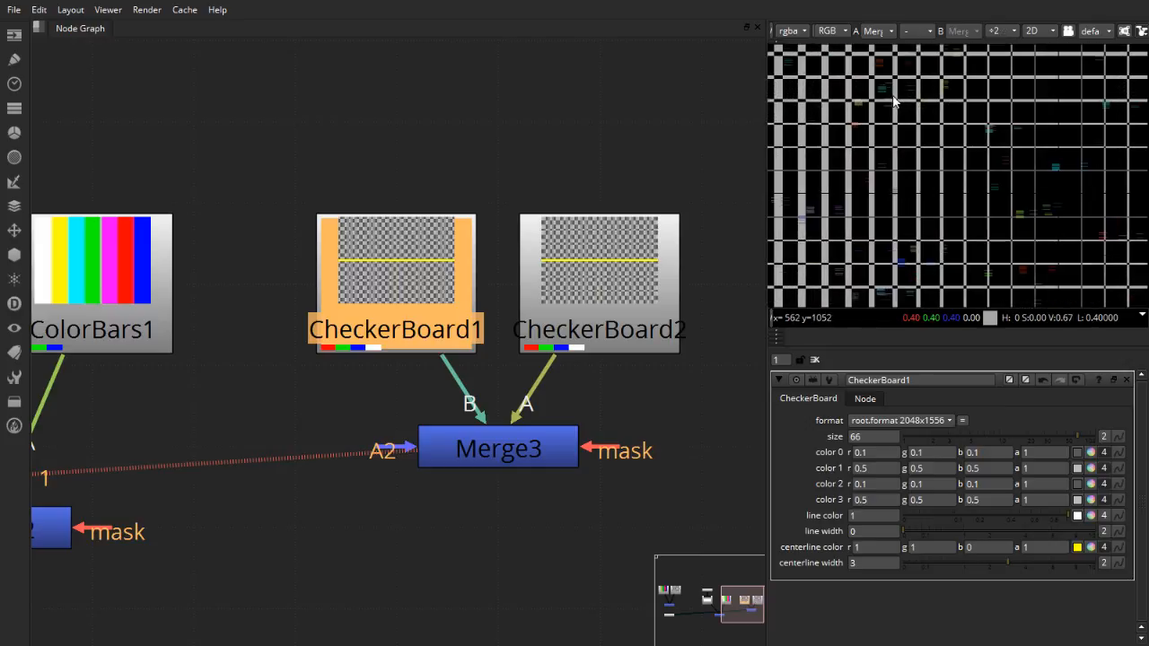
{"action": "scroll", "coordinate": [884, 112], "scroll_direction": "down", "scroll_amount": 1}
{"action": "scroll", "coordinate": [969, 126], "scroll_direction": "down", "scroll_amount": 3}
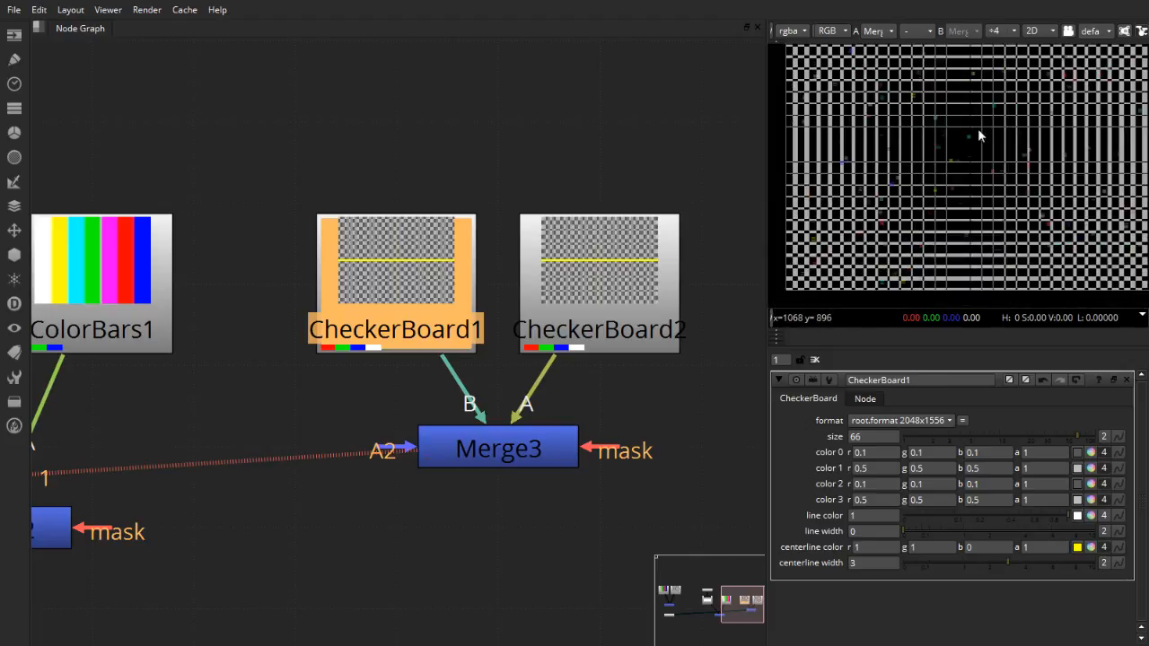
{"action": "scroll", "coordinate": [967, 180], "scroll_direction": "down", "scroll_amount": 1}
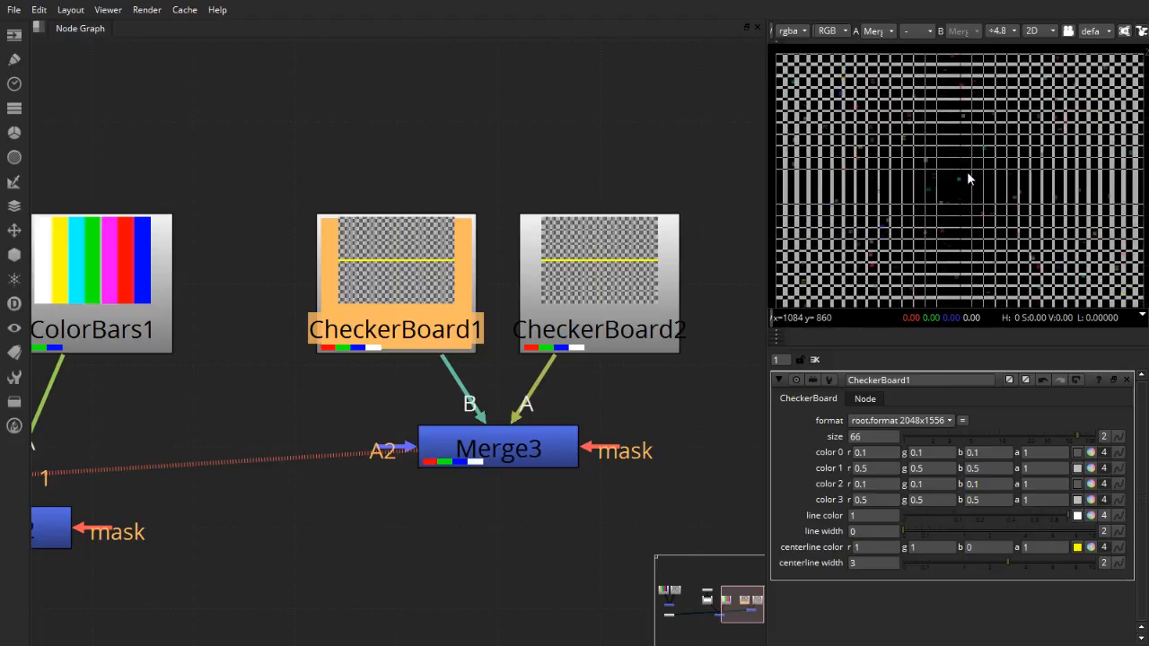
{"action": "middle_click_drag", "start_coordinate": [958, 184], "coordinate": [956, 181]}
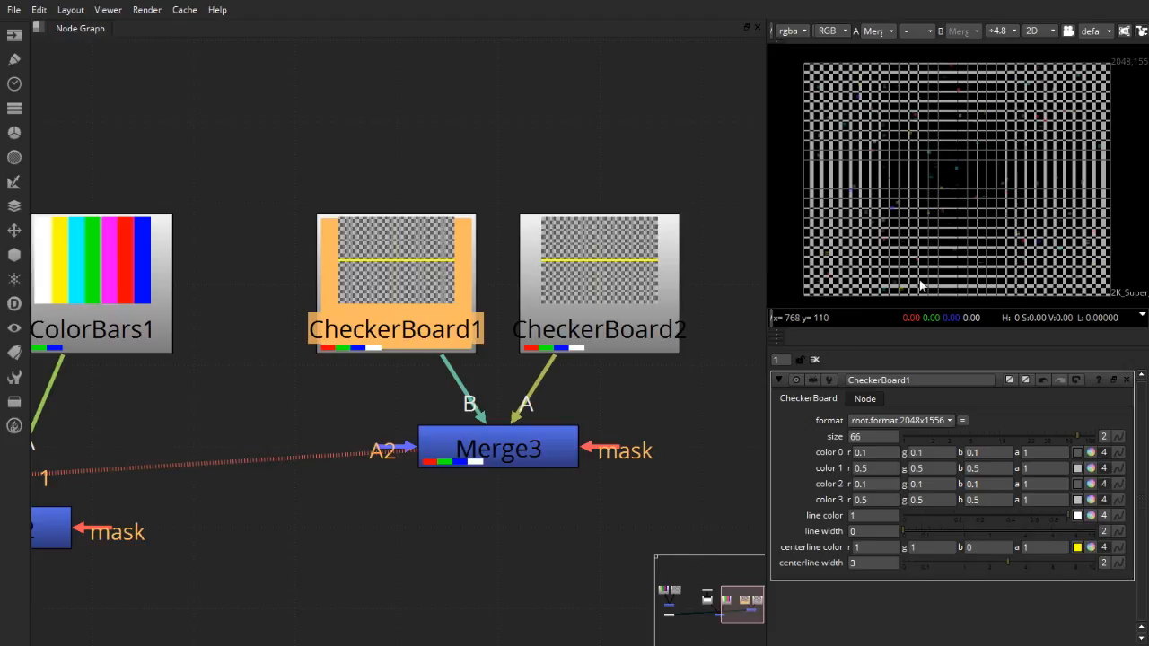
Tidy the node graph by moving Merge1 and Merge2 closer to and centered below their input nodes
{"action": "scroll", "coordinate": [651, 348], "scroll_direction": "down", "scroll_amount": 6}
{"action": "scroll", "coordinate": [337, 382], "scroll_direction": "up", "scroll_amount": 2}
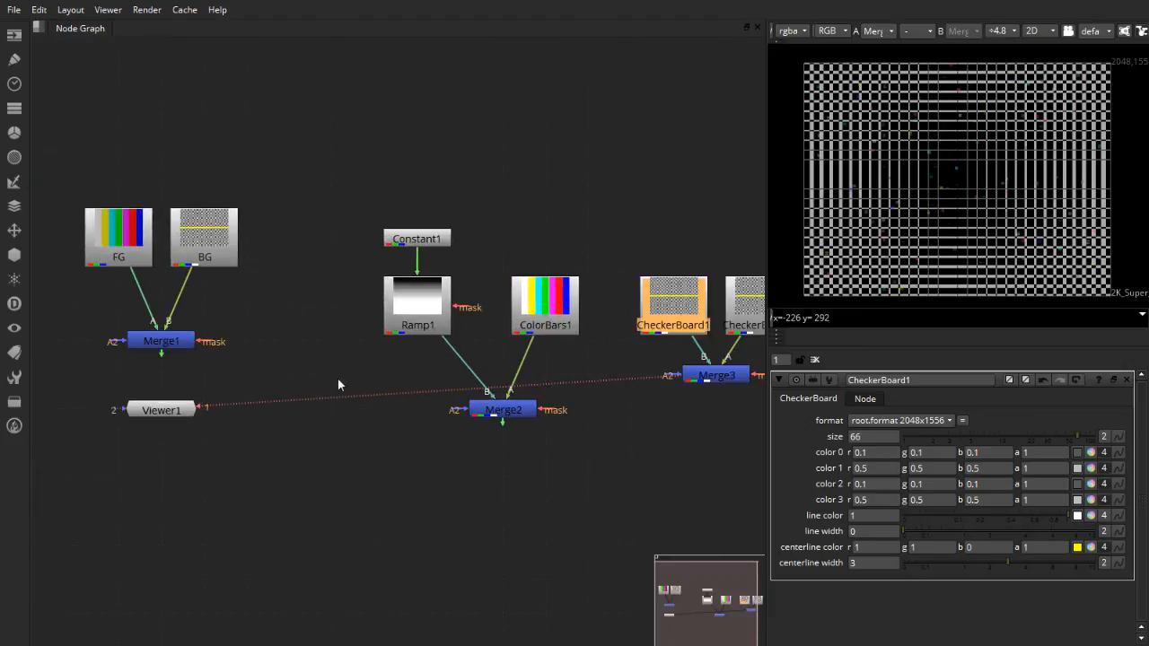
{"action": "middle_click_drag", "start_coordinate": [337, 375], "coordinate": [298, 396]}
{"action": "scroll", "coordinate": [299, 395], "scroll_direction": "up", "scroll_amount": 2}
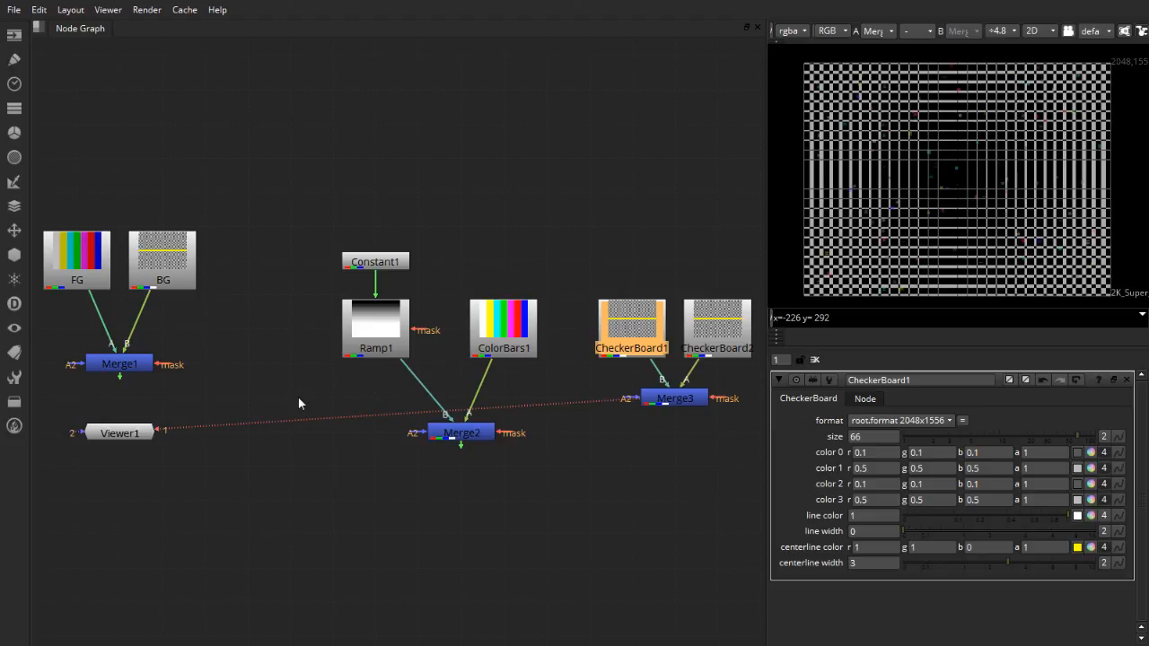
{"action": "left_click", "coordinate": [298, 396]}
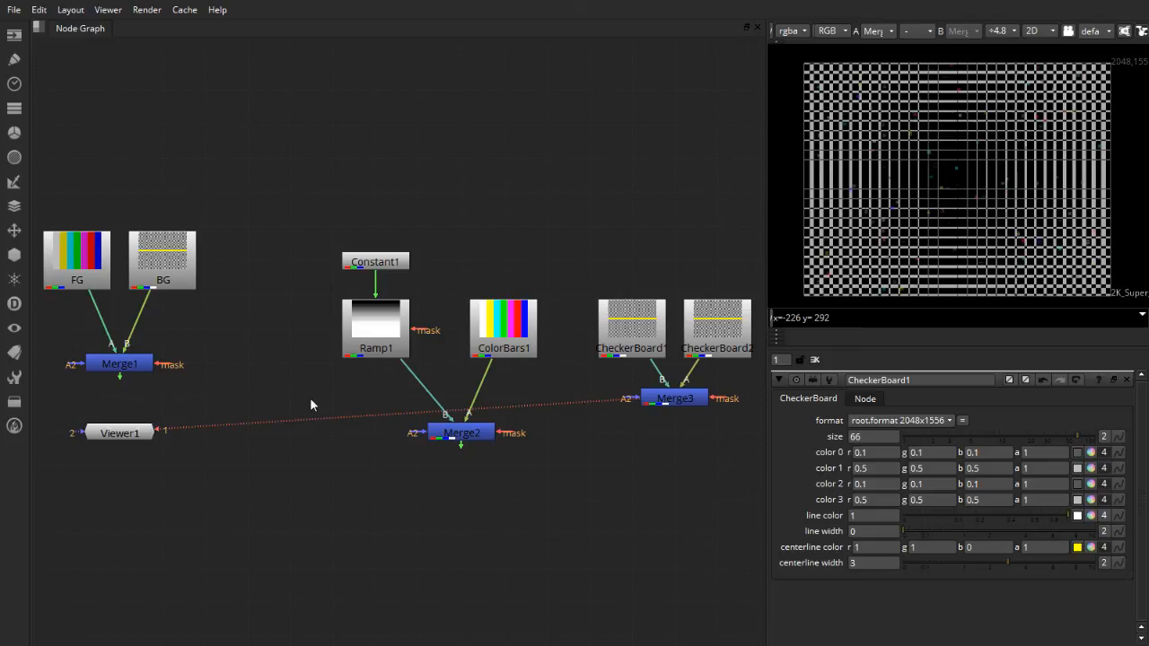
{"action": "left_click", "coordinate": [117, 367]}
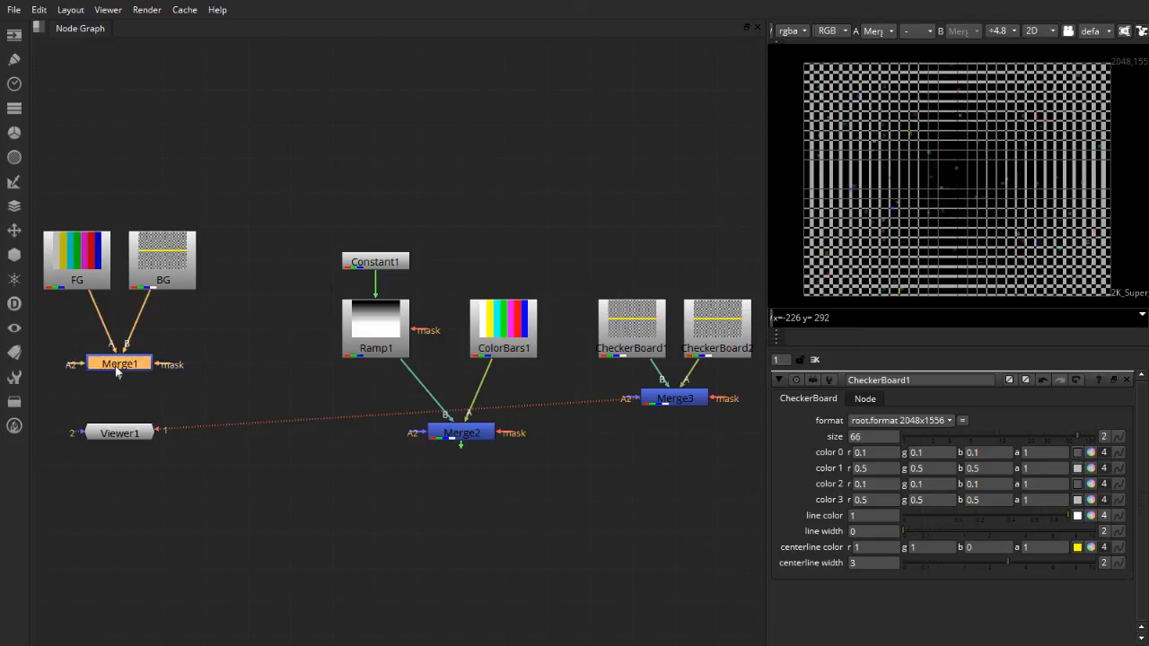
{"action": "left_click_drag", "start_coordinate": [116, 367], "coordinate": [113, 340]}
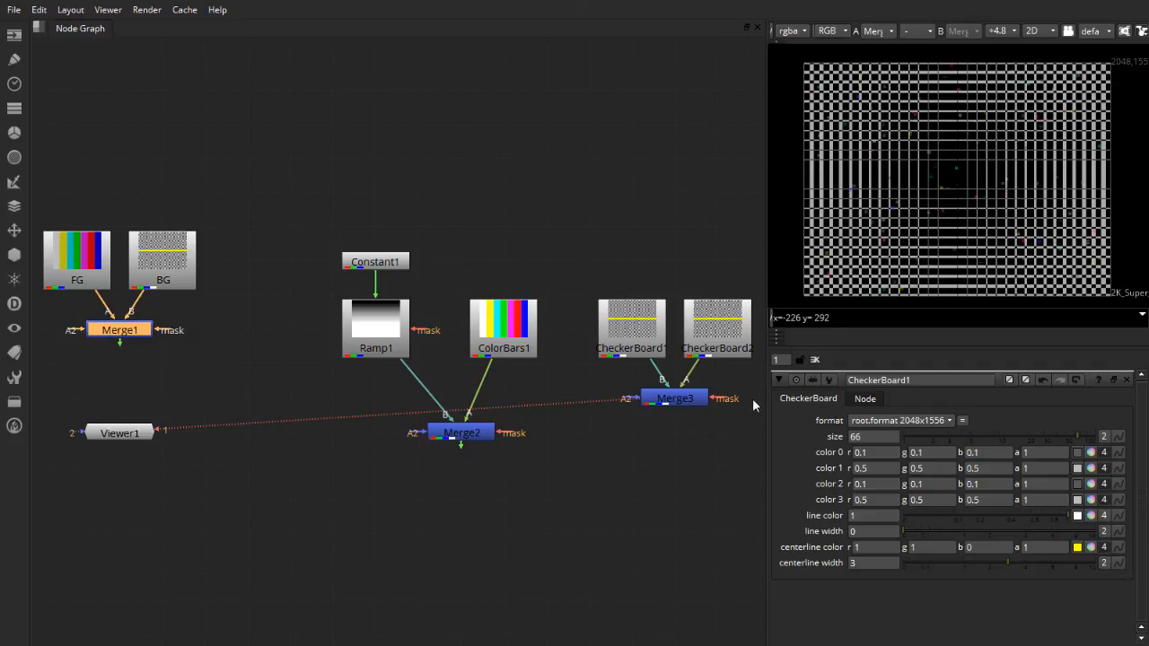
{"action": "left_click", "coordinate": [606, 538]}
{"action": "left_click_drag", "start_coordinate": [459, 435], "coordinate": [429, 411]}
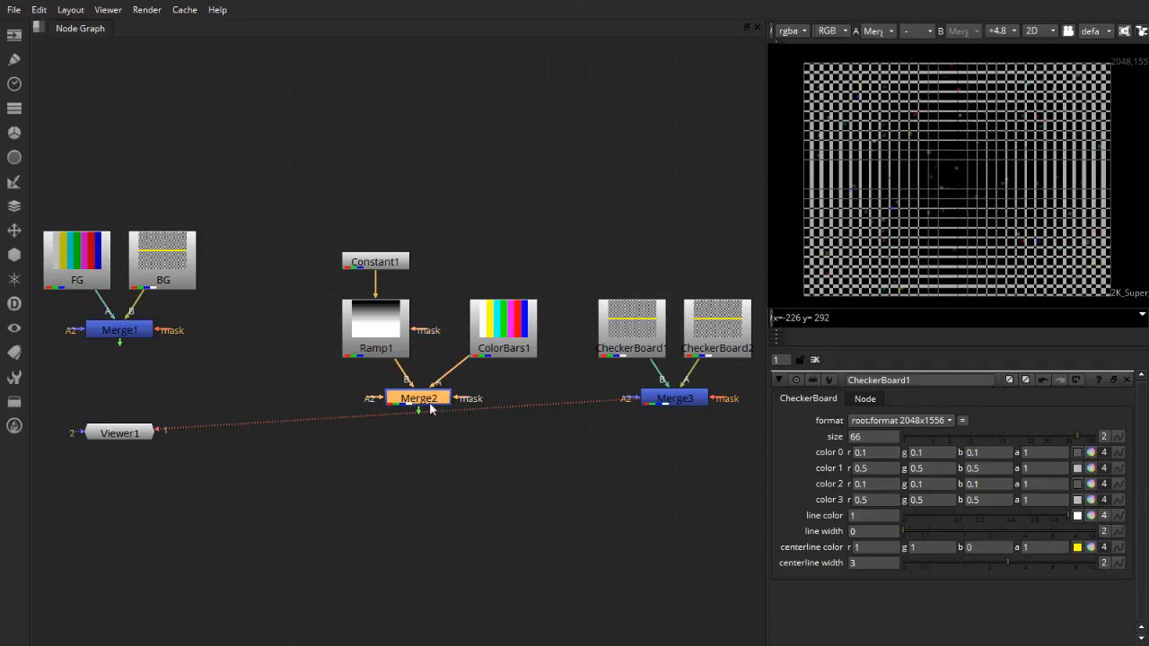
{"action": "left_click", "coordinate": [432, 467]}
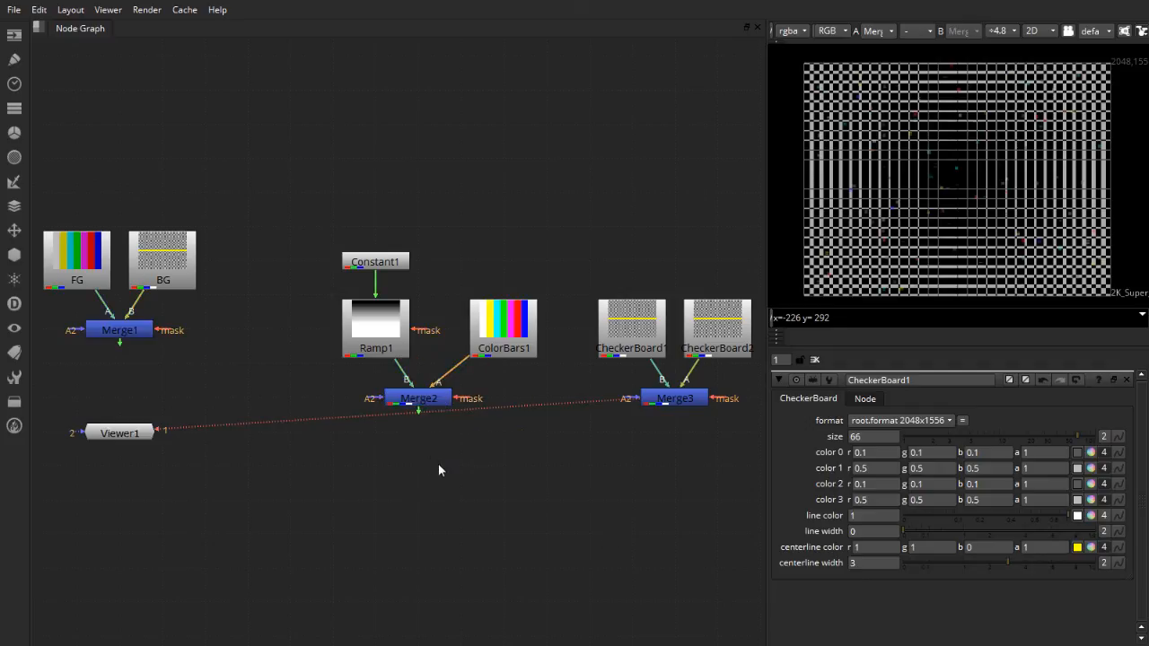
Open Merge3's properties and review the formulas of the available merge operations
{"action": "double_click", "coordinate": [646, 402]}
{"action": "mouse_move", "coordinate": [867, 426]}
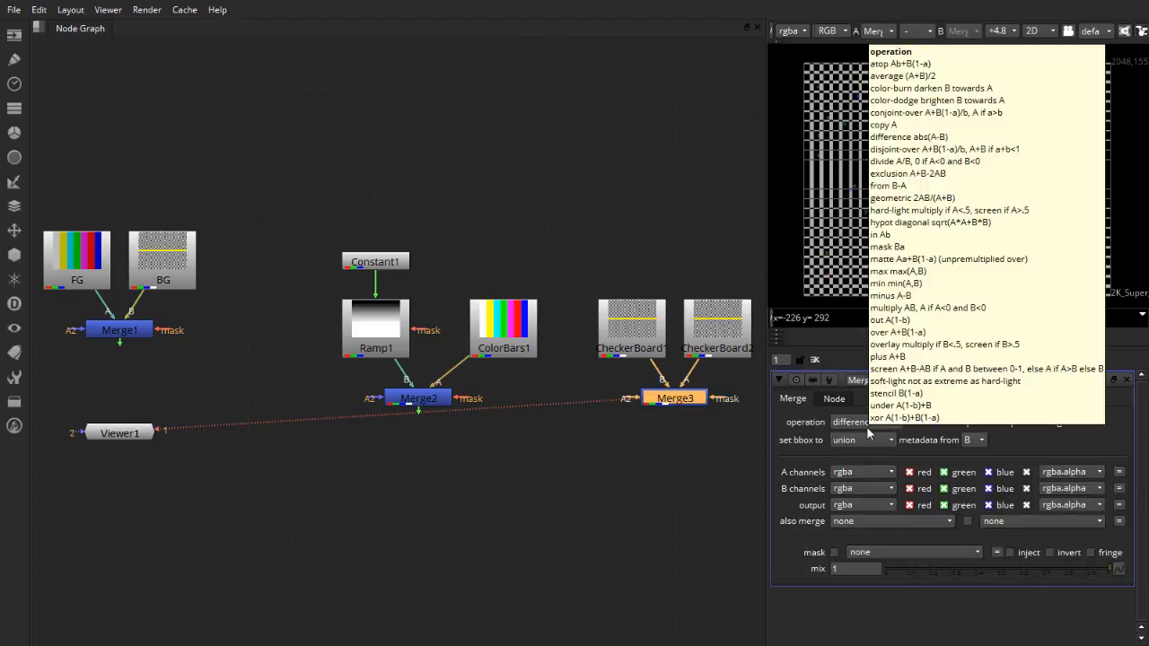